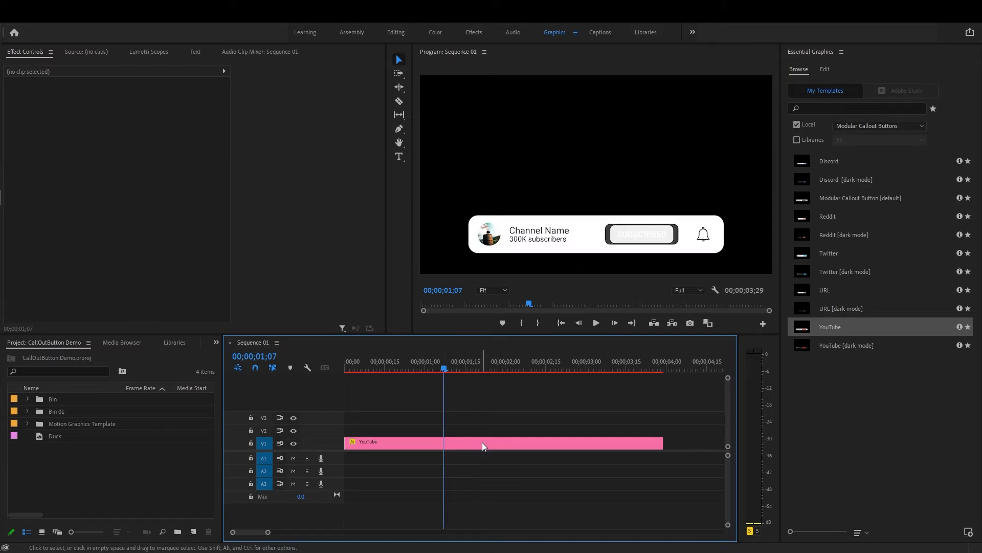
# Select the YouTube clip in the timeline and change its Text 1 in the Setup properties to "Your Channel"
pyautogui.click(468, 445)
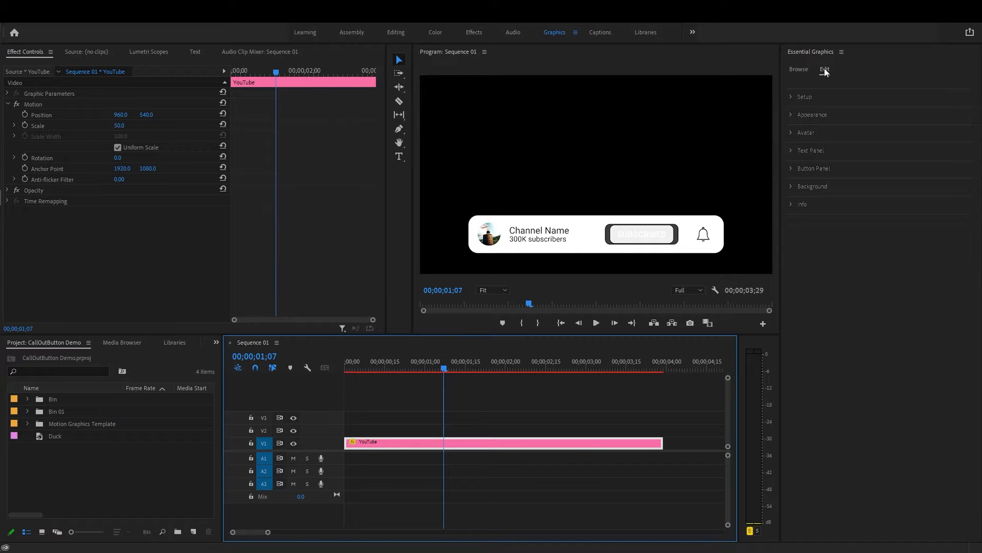
pyautogui.click(791, 96)
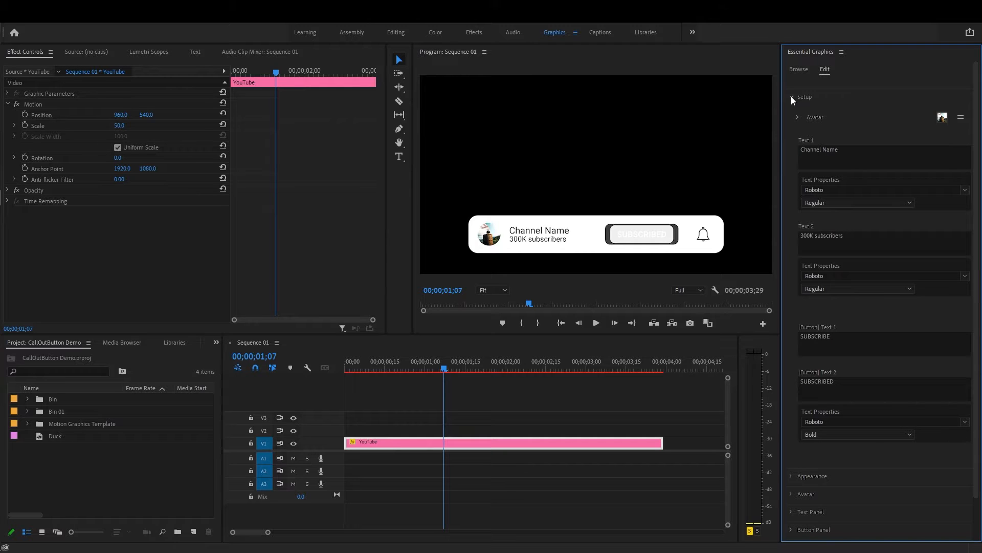
pyautogui.click(859, 150)
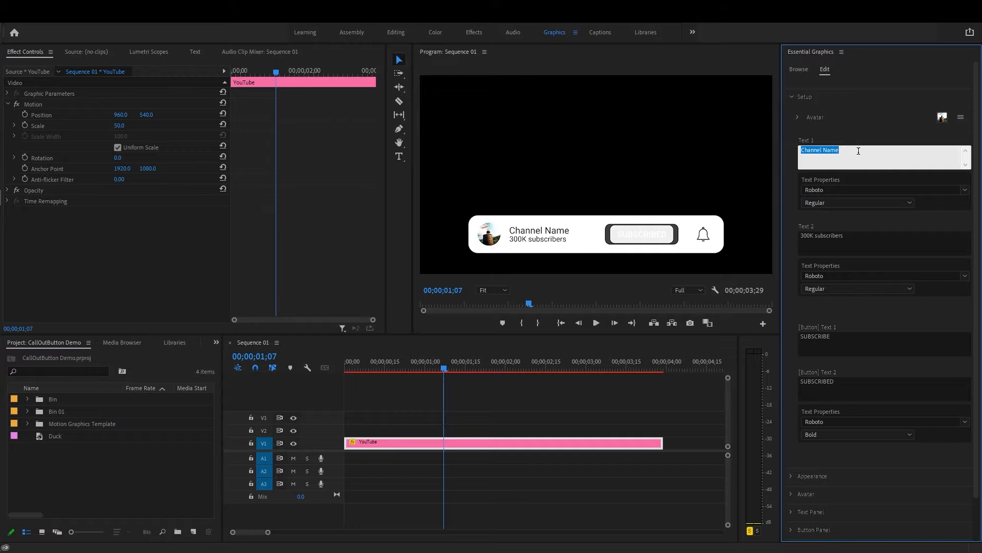
pyautogui.write('Your Channel')
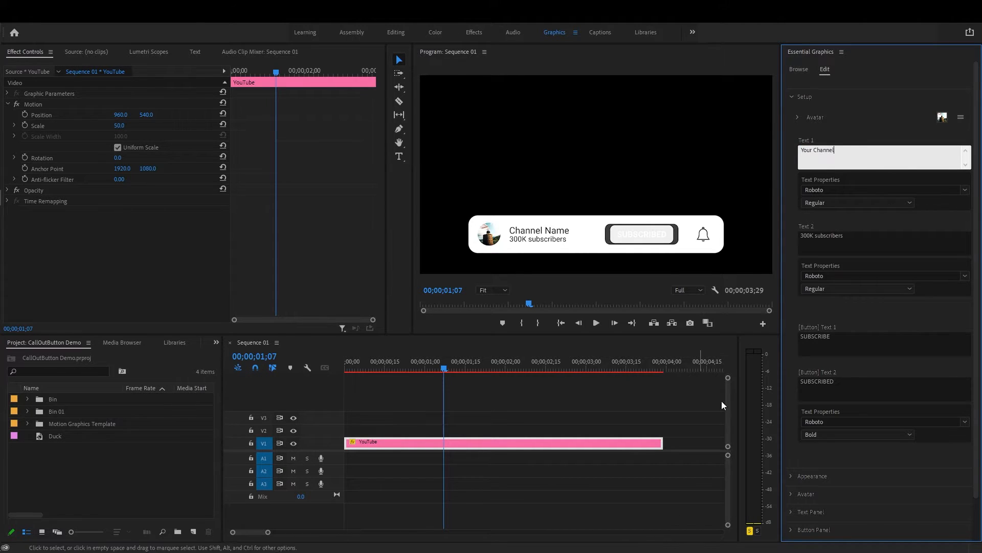
# Change the callout's Text 2 to "1M subscribers"
pyautogui.click(827, 242)
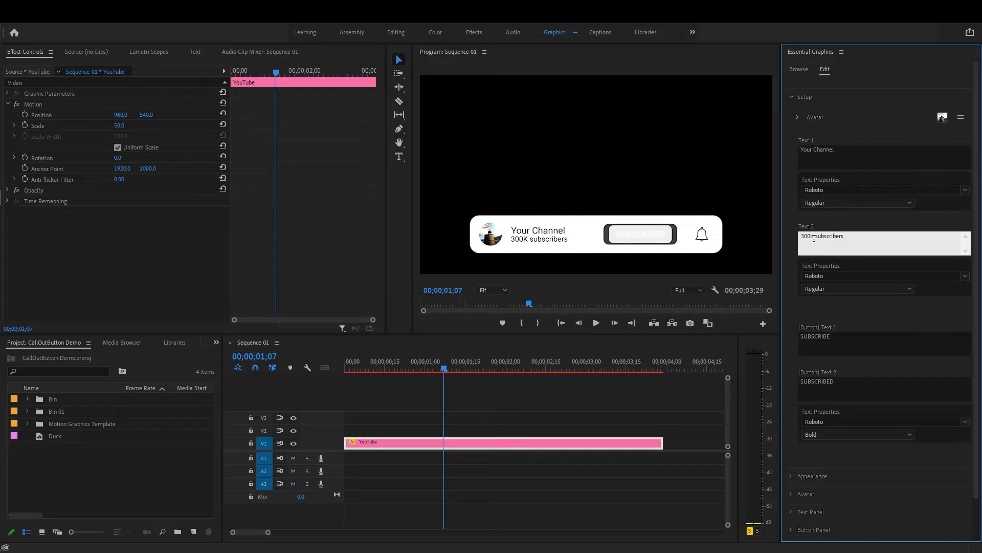
pyautogui.doubleClick(808, 237)
pyautogui.write('1M')
pyautogui.press('End')
pyautogui.moveTo(852, 240); pyautogui.dragTo(802, 236)
pyautogui.click(852, 239)
pyautogui.click(821, 309)
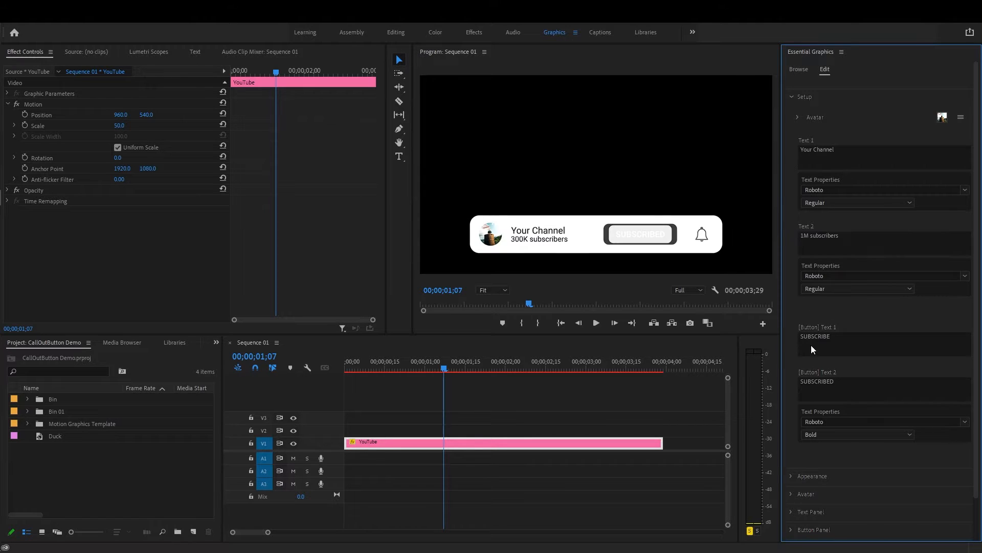
# Change the callout's second button text to "THANKS!" and preview the clip around 00;00;02;16
pyautogui.moveTo(431, 369); pyautogui.dragTo(404, 364)
pyautogui.click(833, 342)
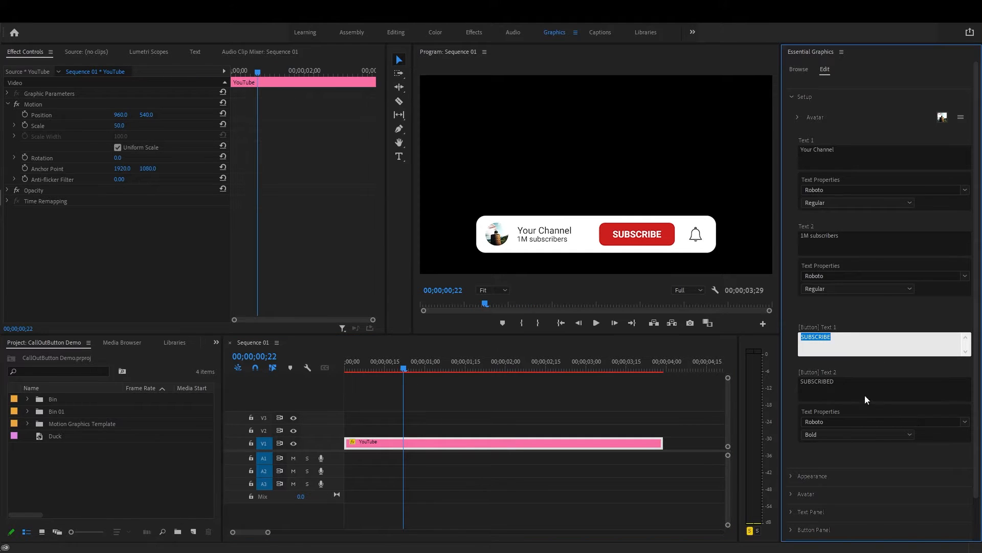
pyautogui.click(854, 387)
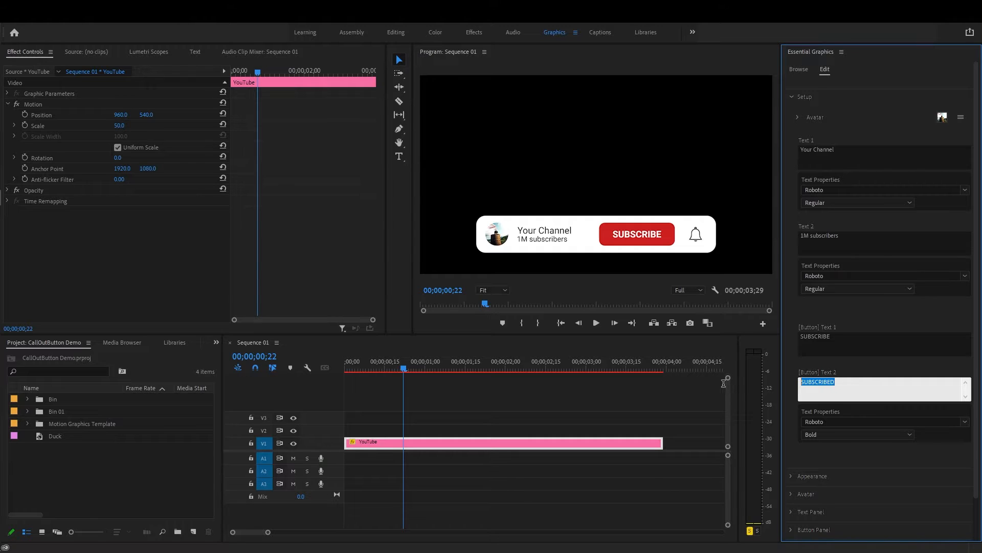
pyautogui.write('THANK')
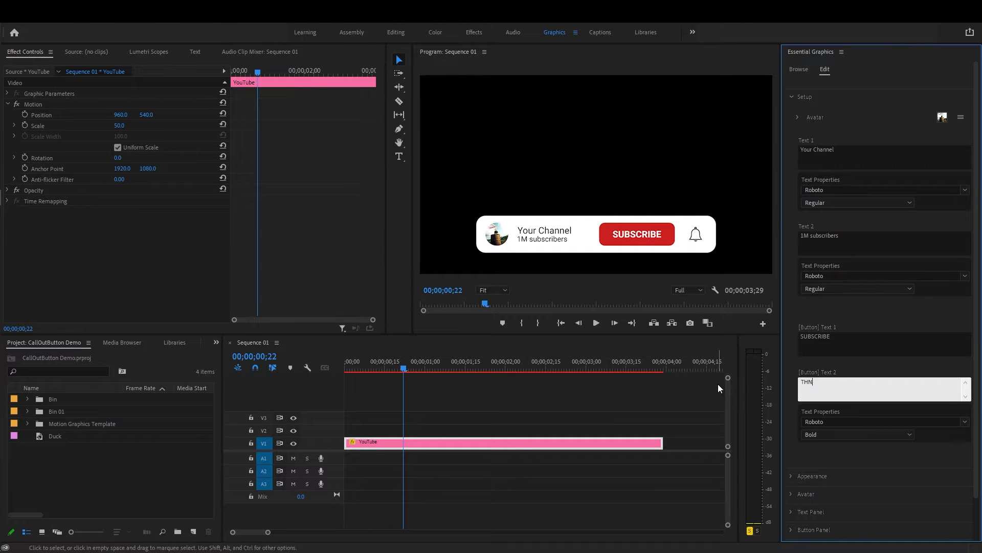
pyautogui.write('S')
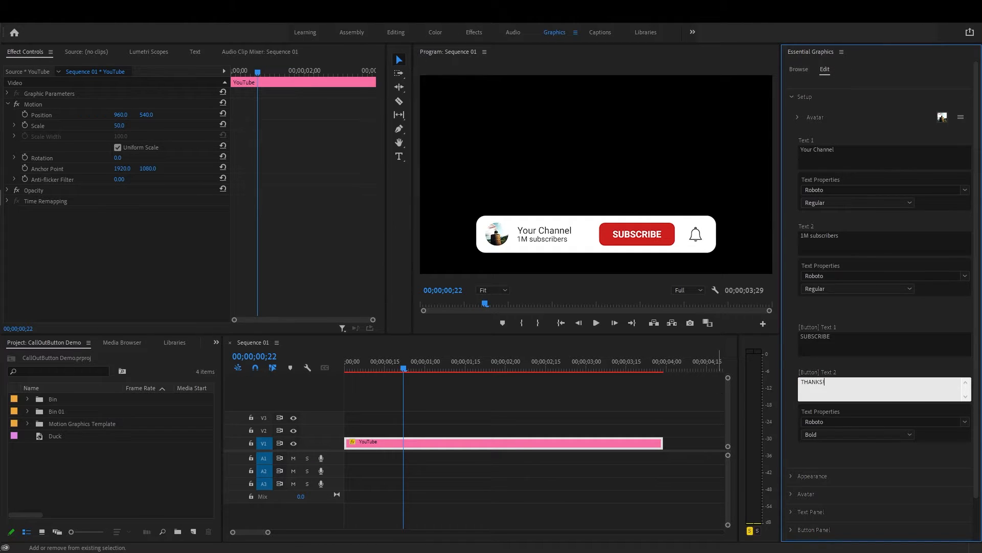
pyautogui.moveTo(374, 360); pyautogui.dragTo(569, 372)
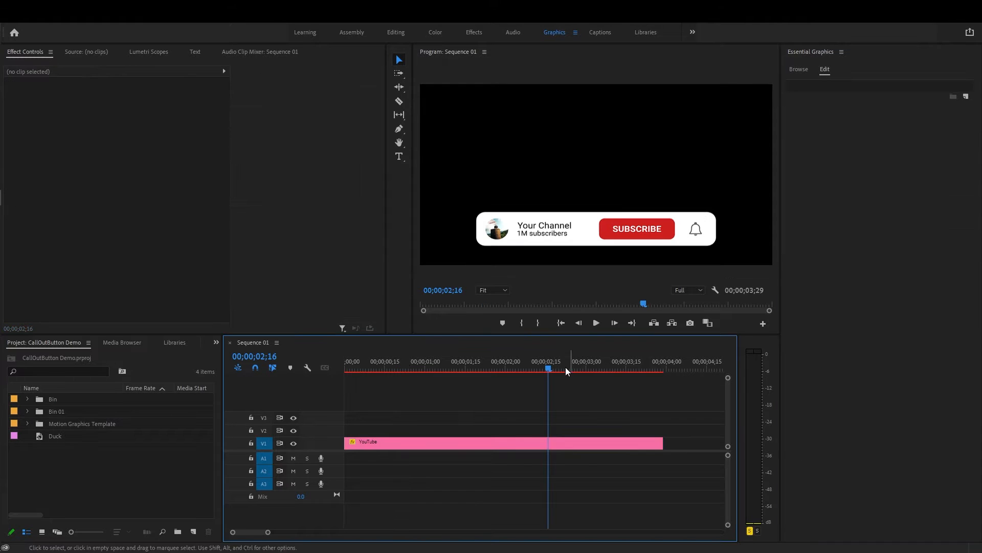
pyautogui.click(797, 71)
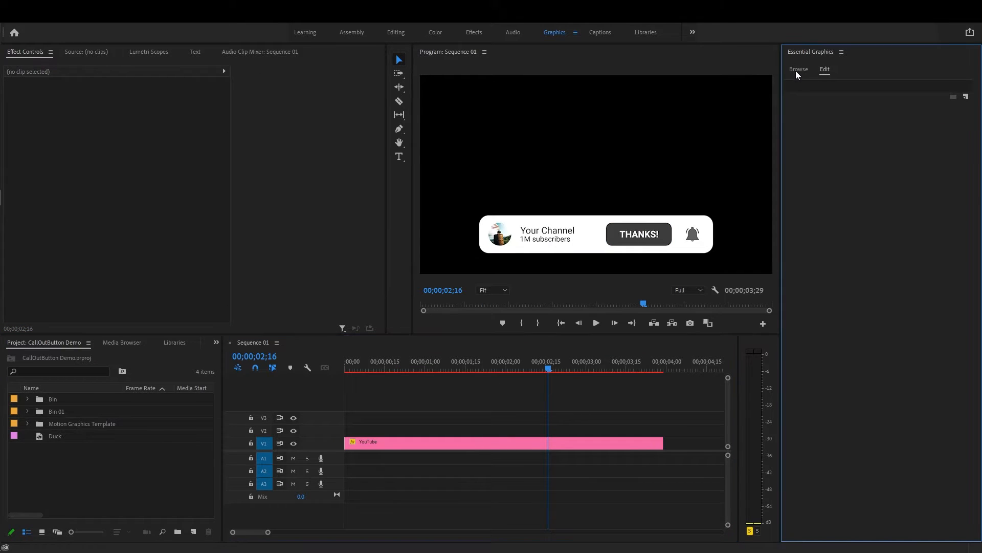
pyautogui.click(797, 70)
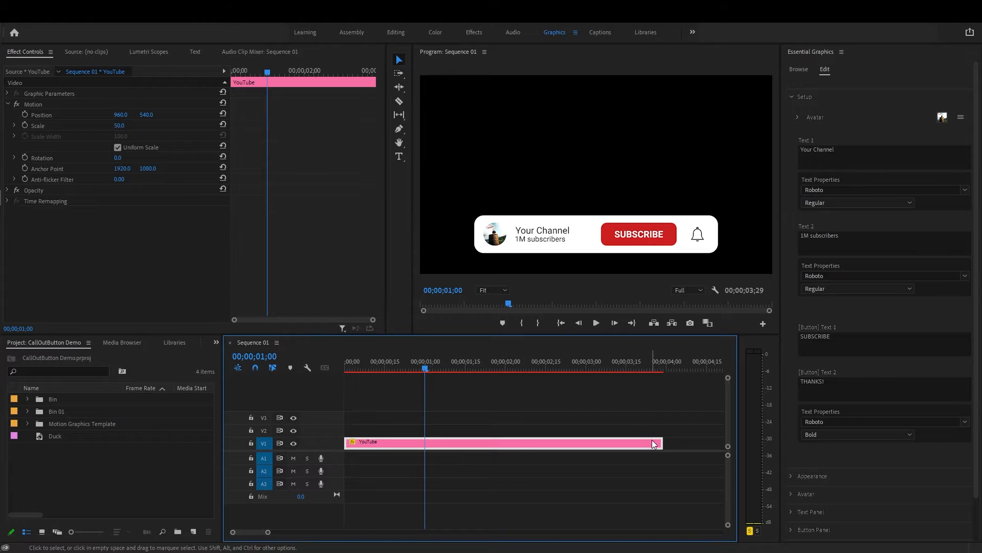
# Extend the end of the YouTube clip to about 00;00;04;14 and reselect the clip
pyautogui.click(658, 443)
pyautogui.moveTo(659, 443); pyautogui.dragTo(703, 443)
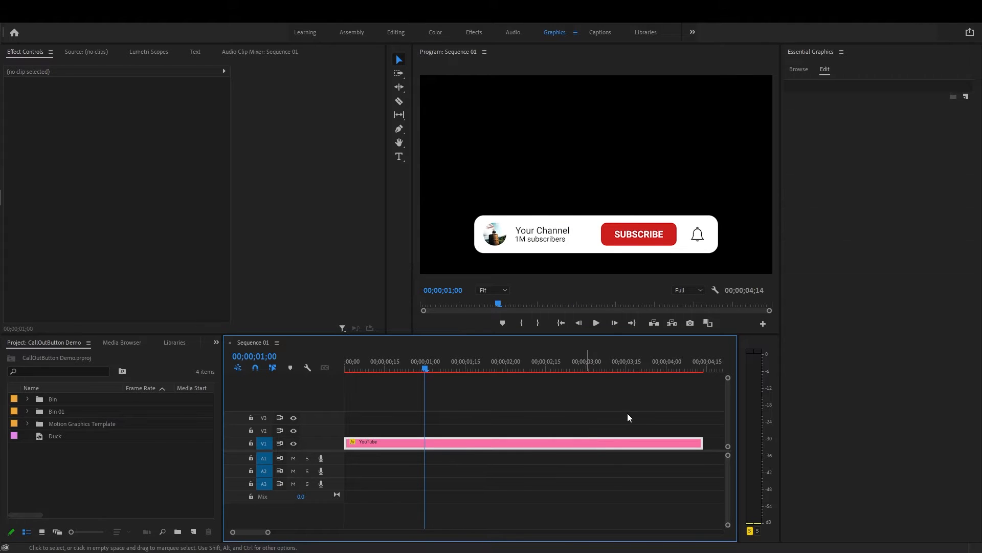
pyautogui.click(644, 440)
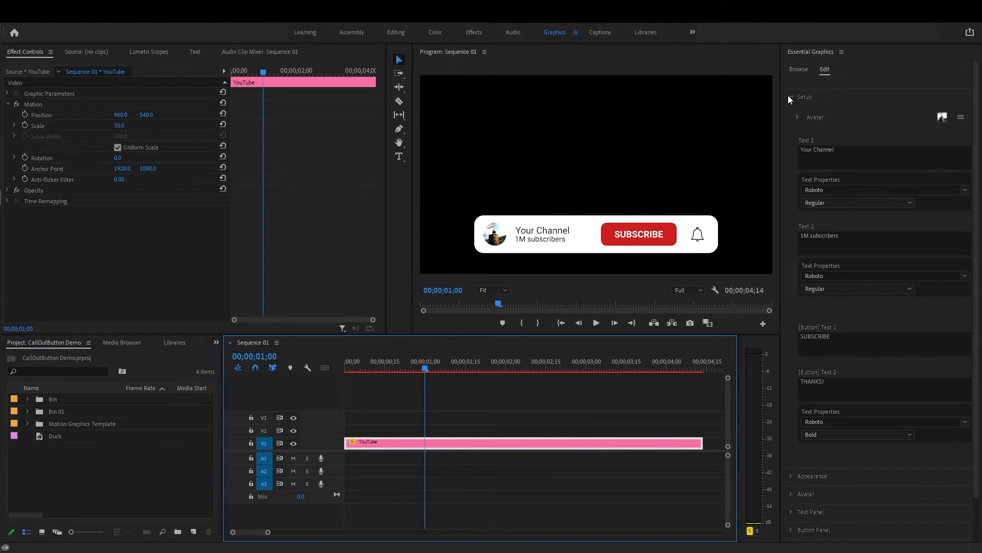
# Try Left for Animate From in the Appearance settings, previewing the callout's entrance, and set it back to Center
pyautogui.click(790, 96)
pyautogui.click(790, 113)
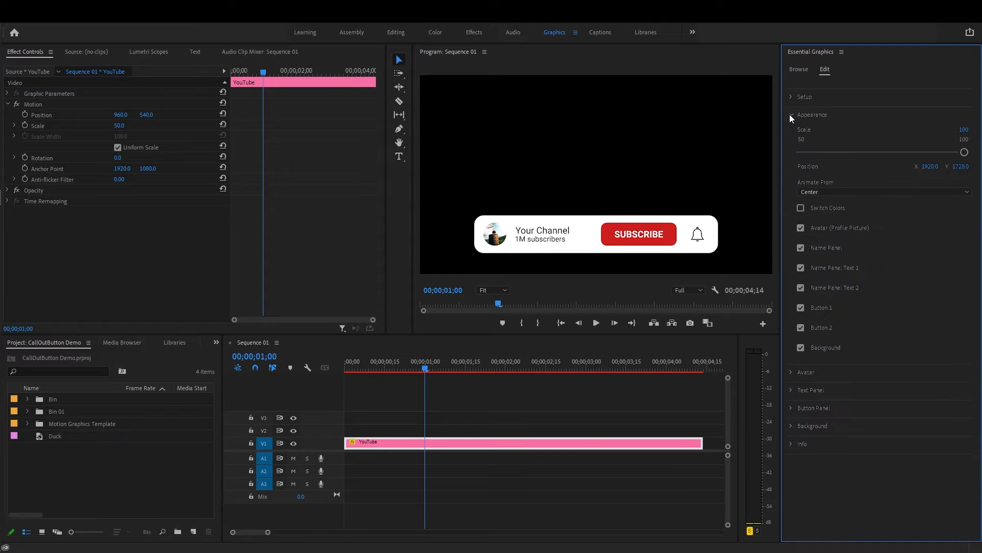
pyautogui.click(829, 192)
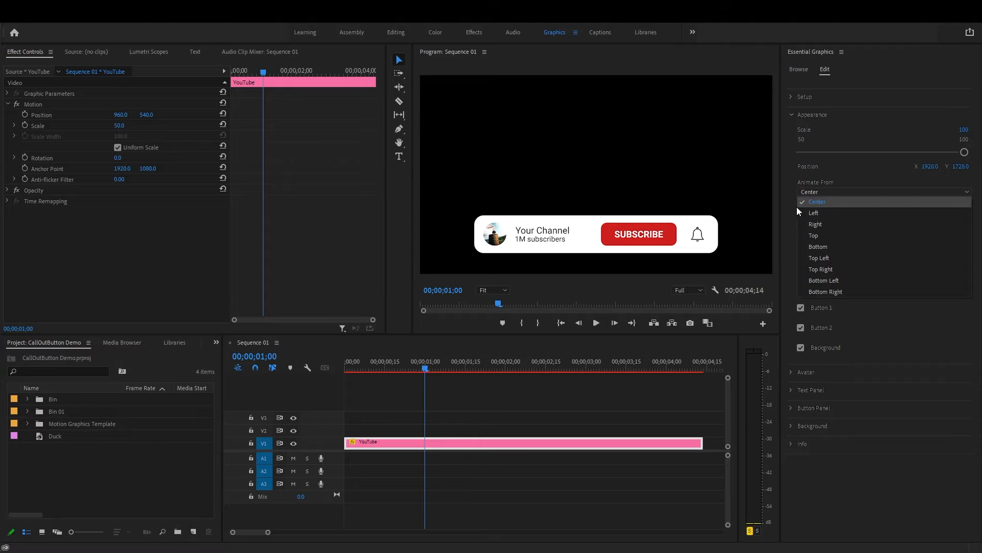
pyautogui.click(789, 216)
pyautogui.moveTo(392, 369)
pyautogui.mouseDown()
pyautogui.moveTo(352, 368)
pyautogui.moveTo(391, 368)
pyautogui.mouseUp()
pyautogui.click(829, 191)
pyautogui.click(822, 214)
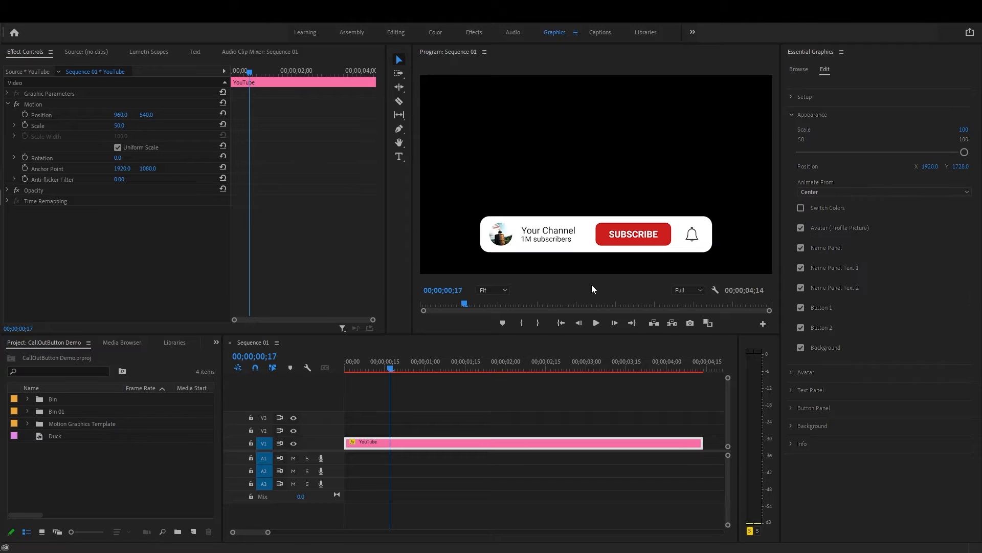
pyautogui.click(349, 367)
pyautogui.moveTo(349, 367); pyautogui.dragTo(403, 370)
pyautogui.click(834, 192)
pyautogui.click(816, 204)
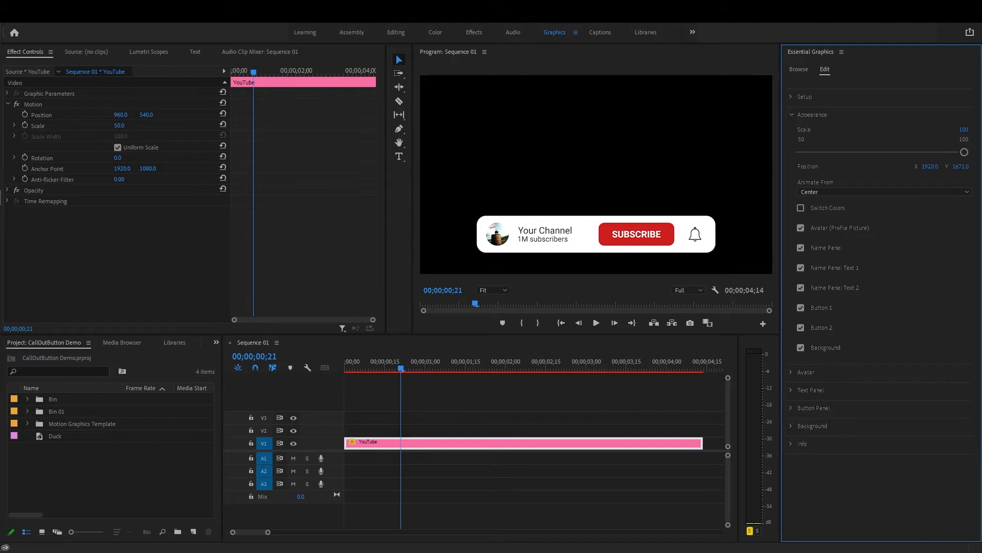
# Move the callout up to a Y position of 1376 and turn off Name Panel Text 2 and Button 2
pyautogui.moveTo(964, 169)
pyautogui.mouseDown()
pyautogui.moveTo(978, 174)
pyautogui.moveTo(959, 170)
pyautogui.mouseUp()
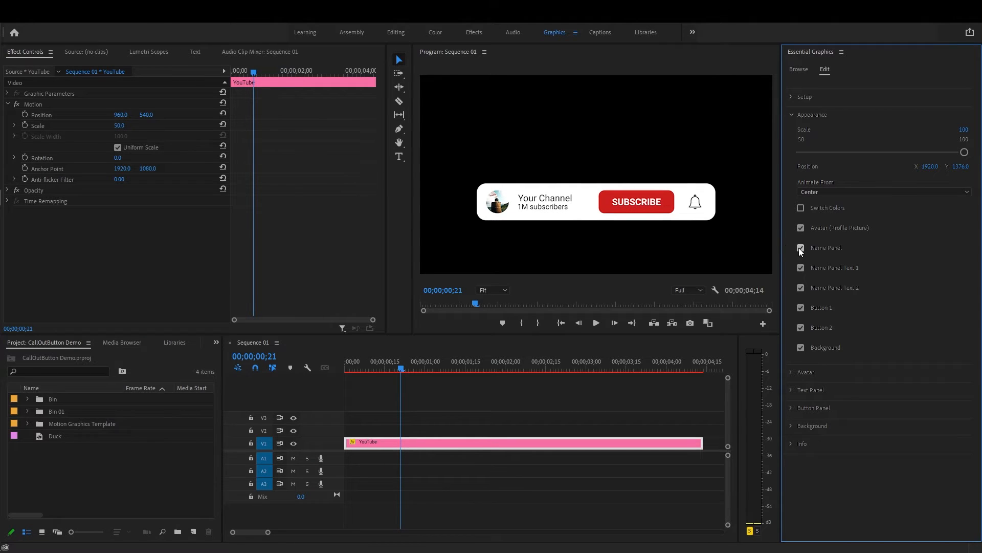
pyautogui.click(801, 288)
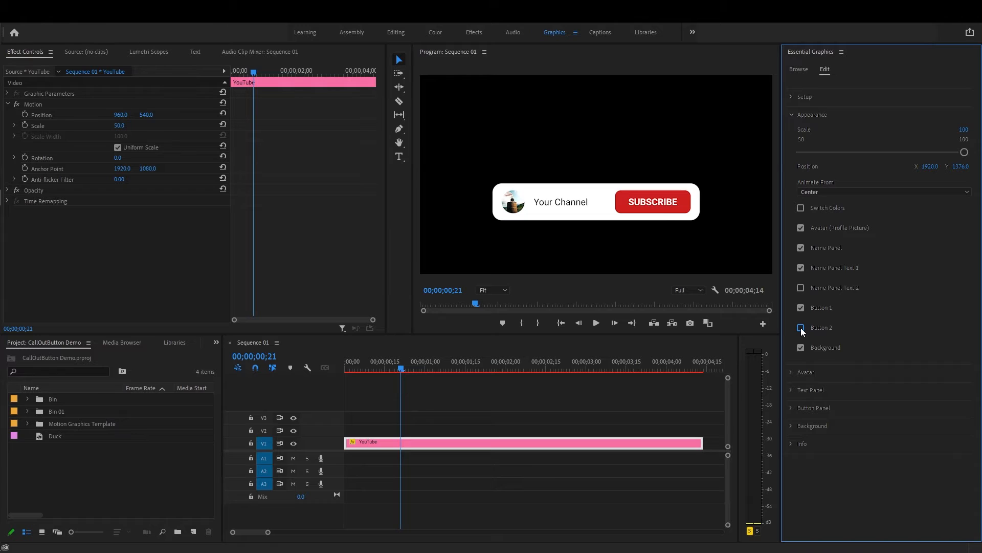
pyautogui.click(800, 207)
# Replace the avatar image in the Setup properties with the Duck image from the project
pyautogui.click(793, 96)
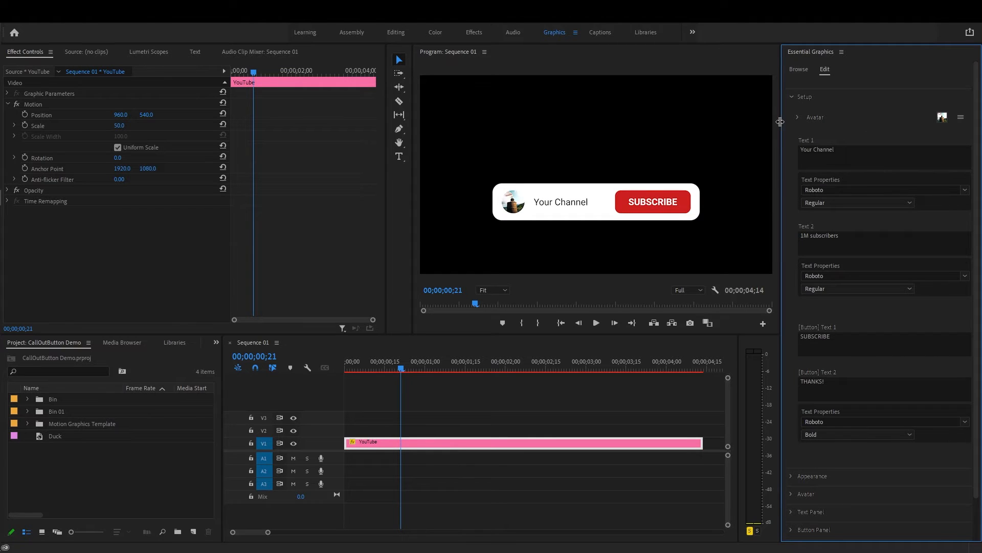
pyautogui.click(792, 96)
pyautogui.click(791, 96)
pyautogui.moveTo(42, 435); pyautogui.dragTo(849, 121)
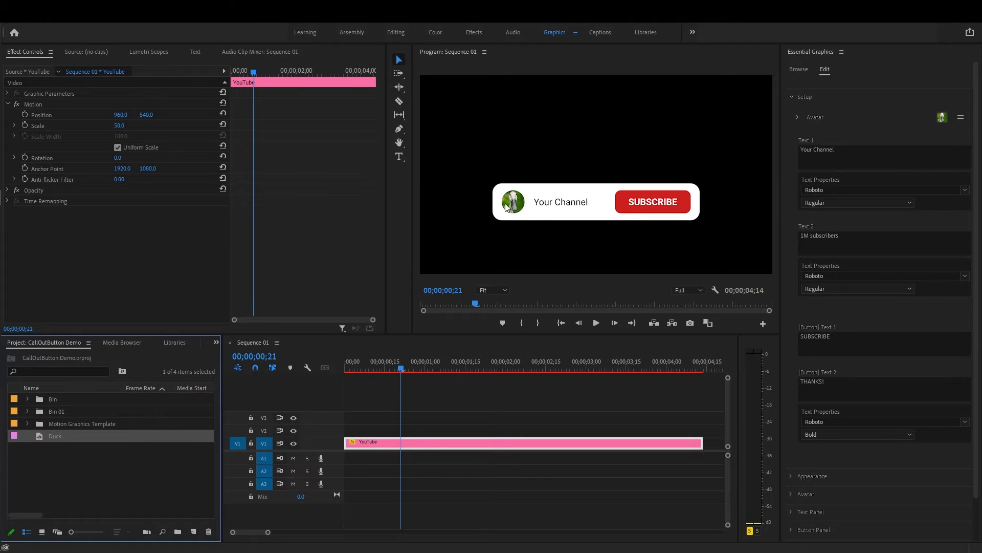
pyautogui.click(791, 97)
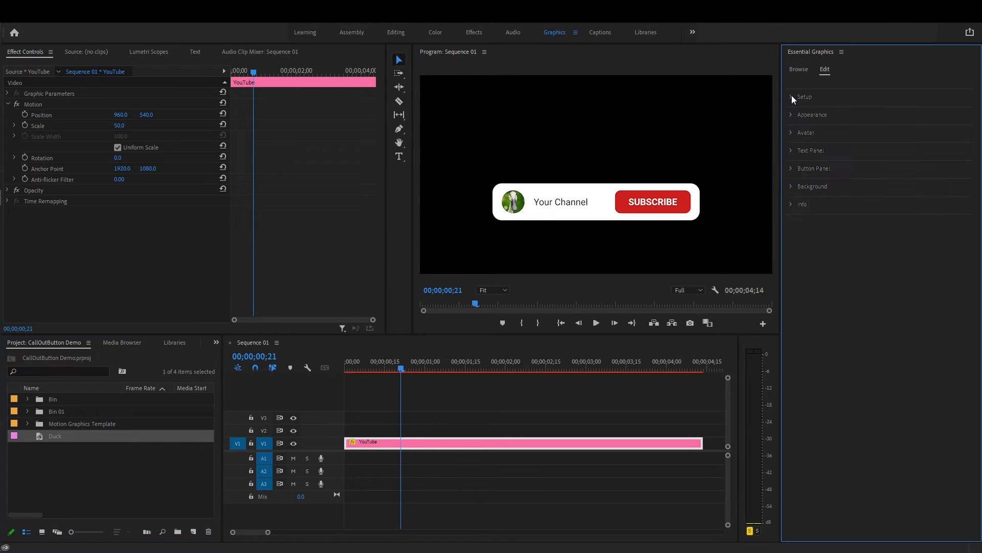
# Try a smaller Avatar Size in the Avatar settings
pyautogui.click(791, 134)
pyautogui.click(790, 134)
pyautogui.click(790, 131)
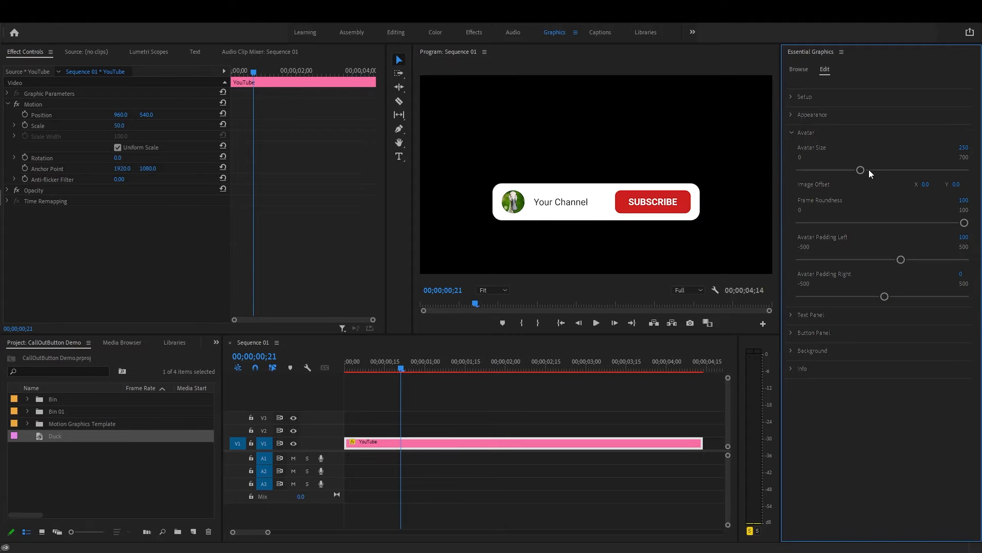
pyautogui.moveTo(862, 170)
pyautogui.mouseDown()
pyautogui.moveTo(895, 169)
pyautogui.moveTo(848, 168)
pyautogui.mouseUp()
# Try a Frame Roundness of 50 on the avatar and restore it to 100
pyautogui.click(969, 200)
pyautogui.write('50')
pyautogui.press('Return')
pyautogui.click(962, 201)
pyautogui.write('100')
pyautogui.press('Return')
# Try an Avatar Padding Left of -500, undo it, and collapse the Avatar settings
pyautogui.moveTo(902, 259); pyautogui.dragTo(791, 258)
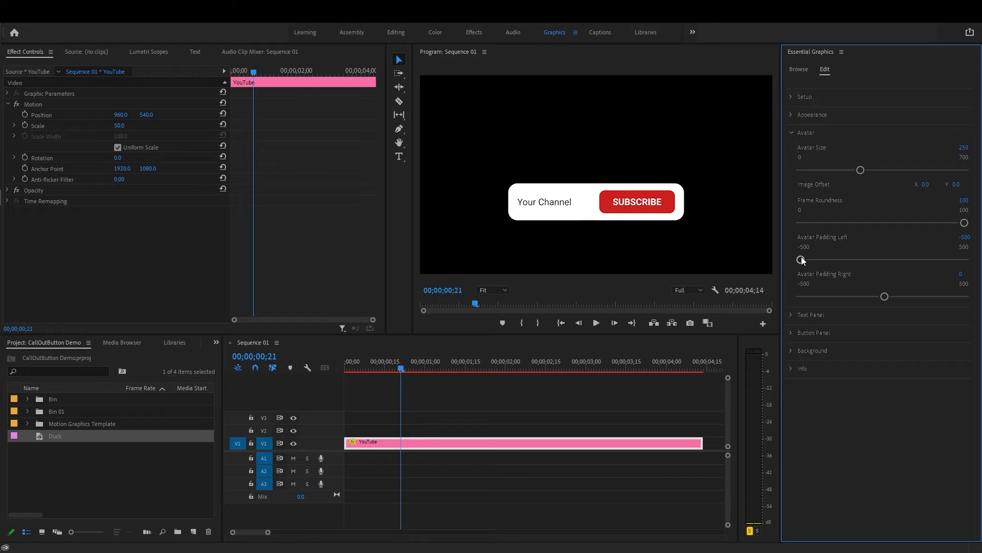
pyautogui.hotkey('ctrl', 'z')
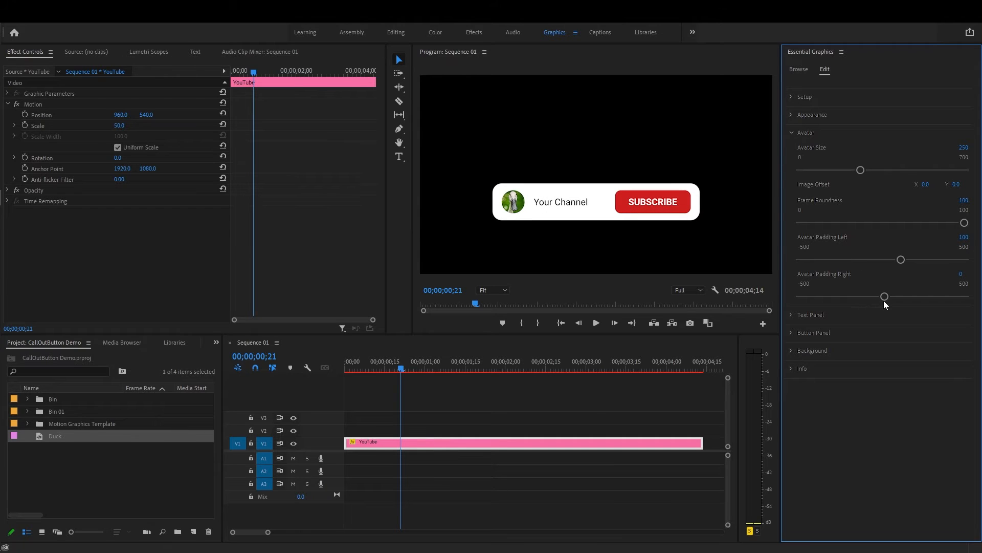
pyautogui.click(793, 134)
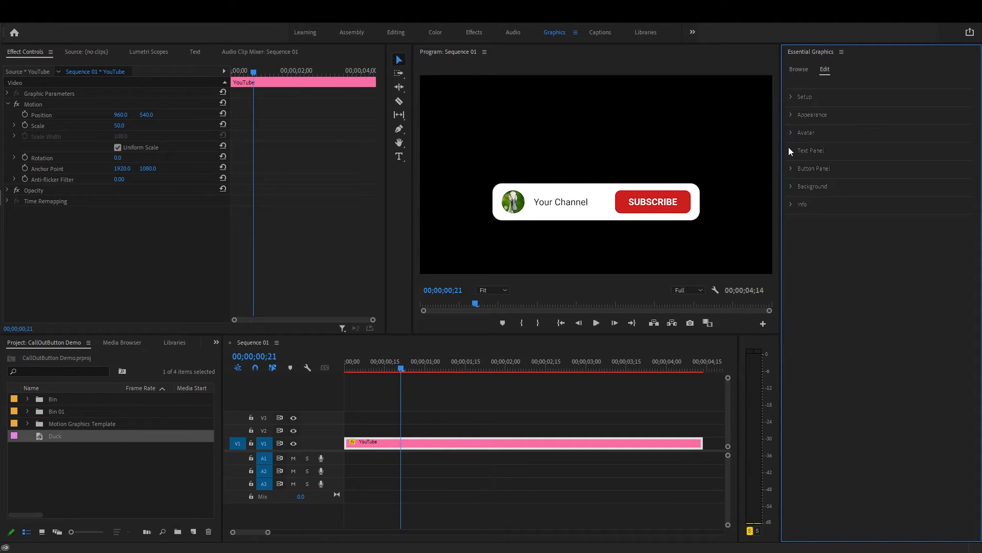
# Expand the Text Panel and Appearance settings and toggle Switch Colors to compare both color schemes, leaving it on
pyautogui.click(791, 151)
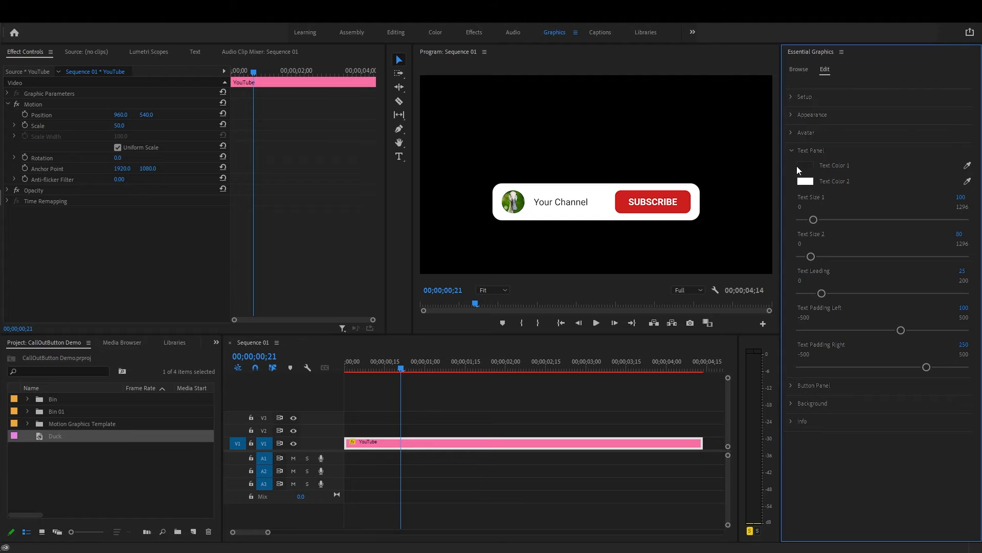
pyautogui.click(791, 114)
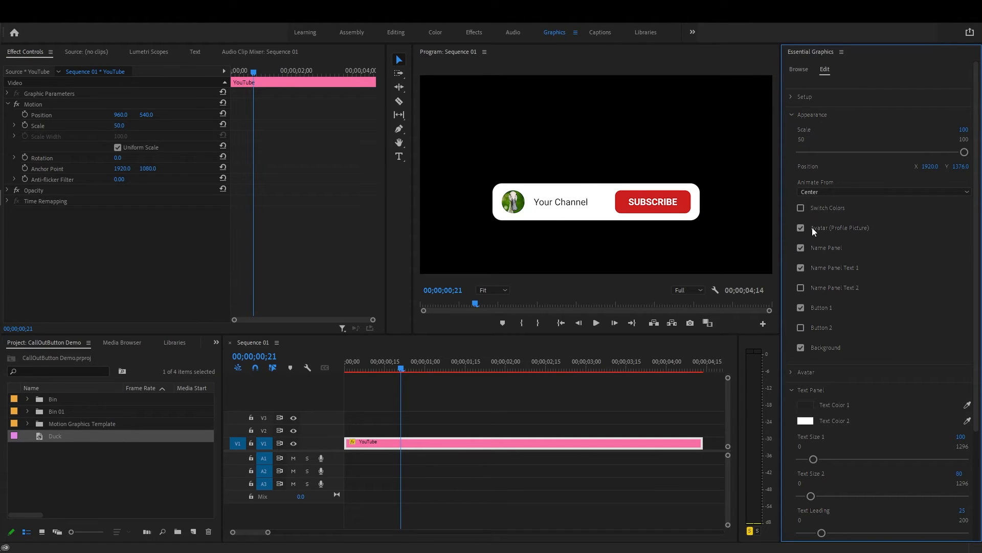
pyautogui.click(800, 209)
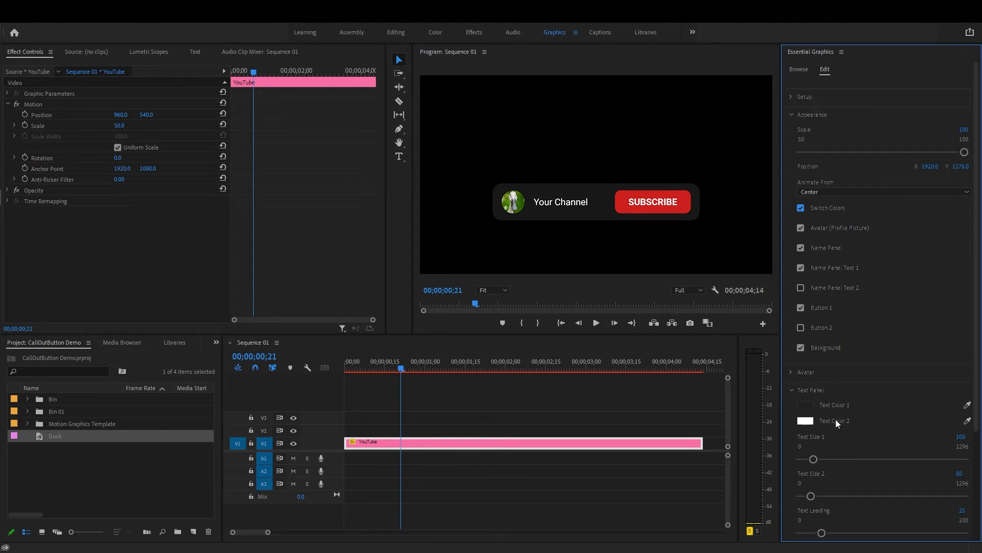
pyautogui.click(801, 209)
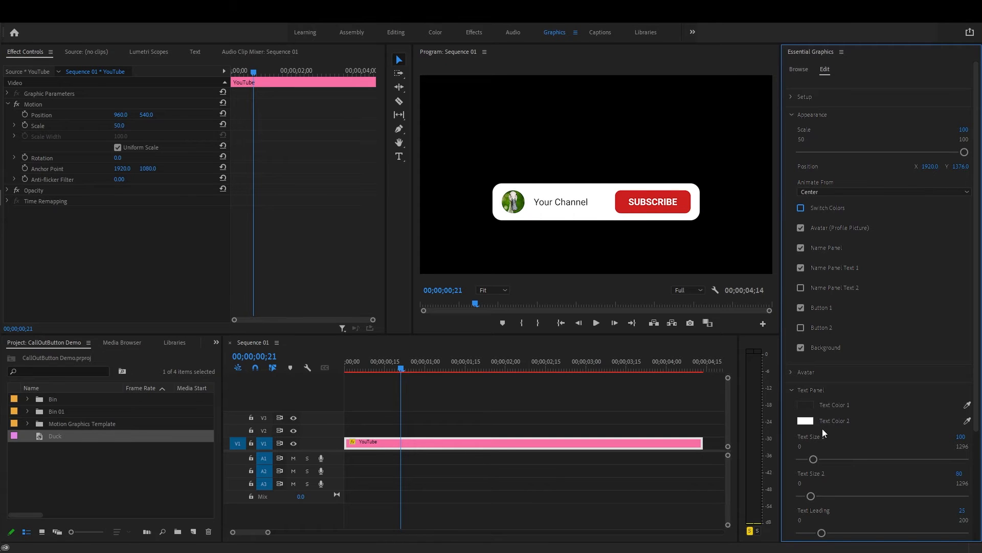
pyautogui.click(801, 208)
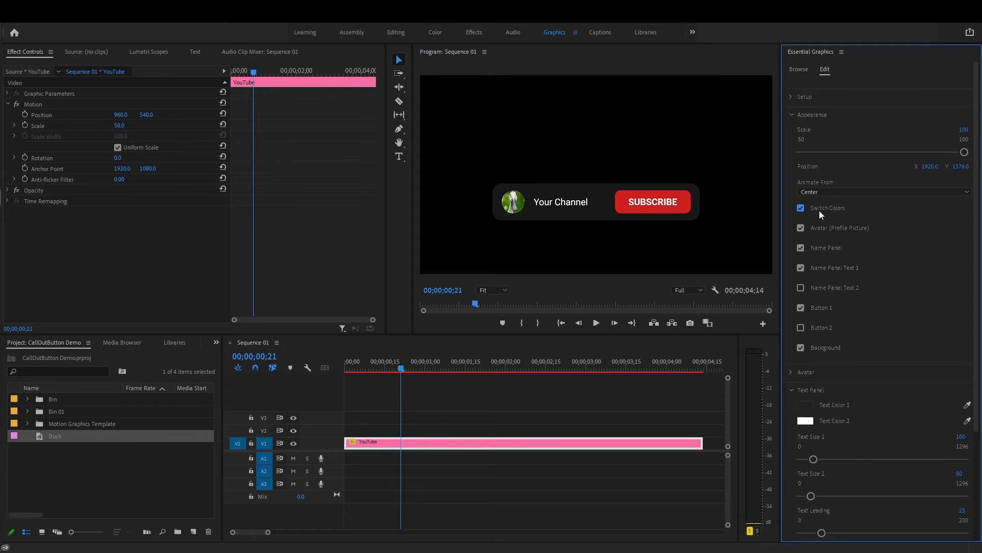
# Set Text Color 2 of the callout to the yellow E4FF00
pyautogui.click(808, 423)
pyautogui.moveTo(687, 311); pyautogui.dragTo(689, 331)
pyautogui.moveTo(643, 381)
pyautogui.mouseDown()
pyautogui.moveTo(680, 360)
pyautogui.moveTo(697, 324)
pyautogui.moveTo(674, 441)
pyautogui.mouseUp()
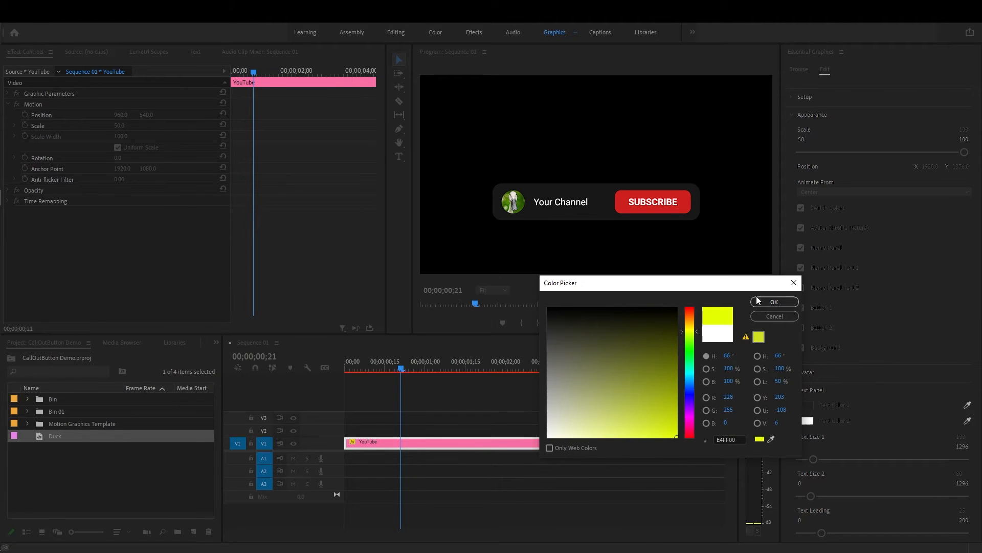
pyautogui.click(773, 302)
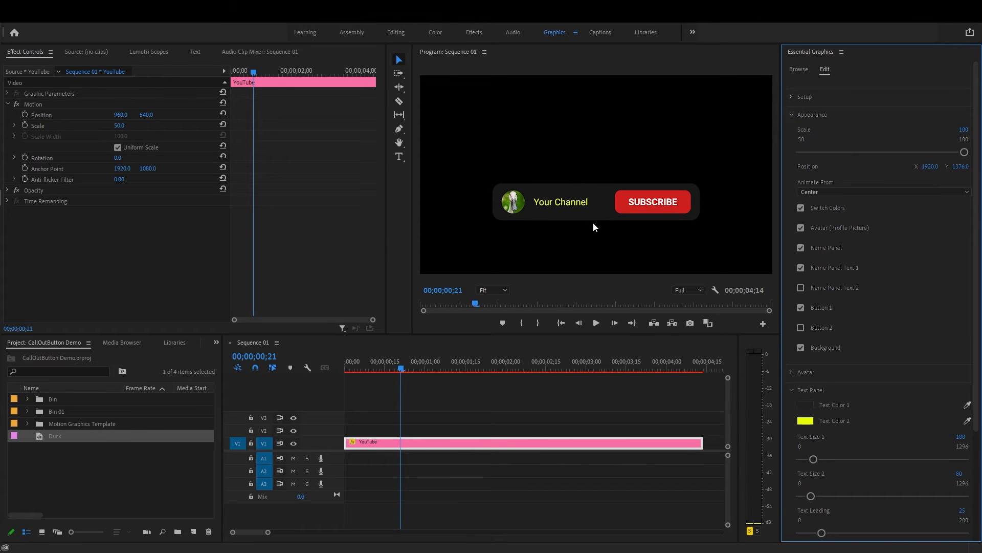
# Turn off Switch Colors and set the callout's Text Color 1 to a bright red
pyautogui.click(801, 209)
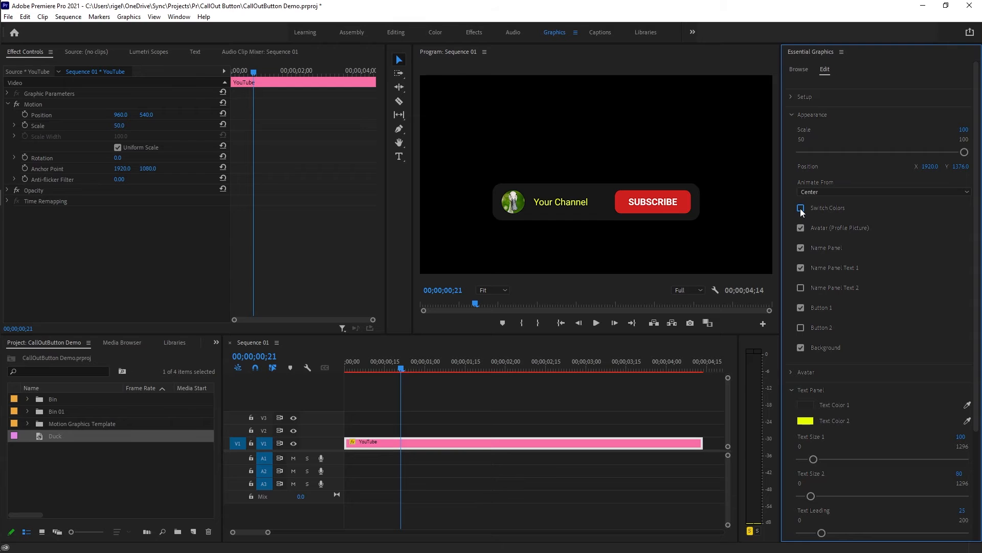
pyautogui.click(807, 407)
pyautogui.moveTo(664, 409); pyautogui.dragTo(684, 427)
pyautogui.click(783, 304)
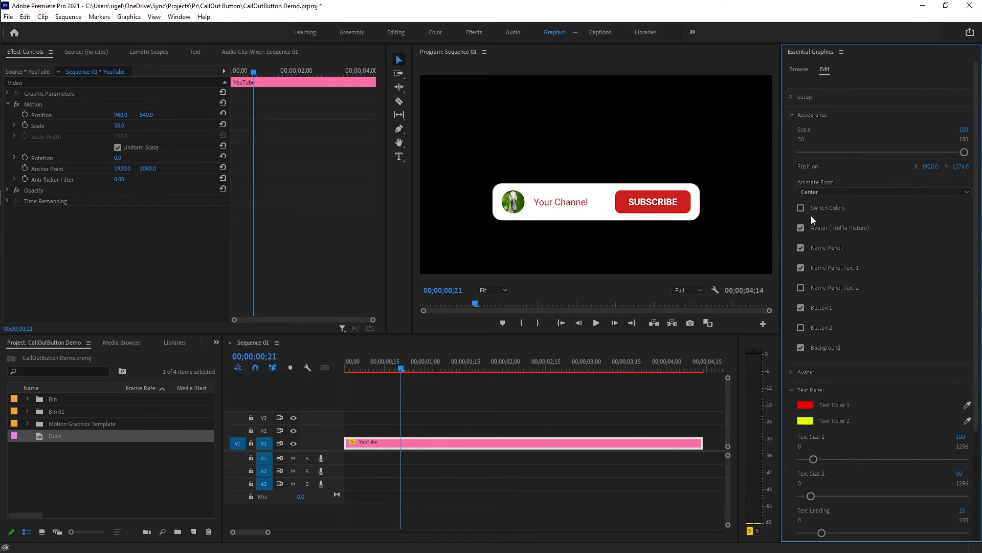
# Undo the Text Color 1 change and collapse the Text Panel and Appearance settings
pyautogui.scroll(-4, 809, 402)
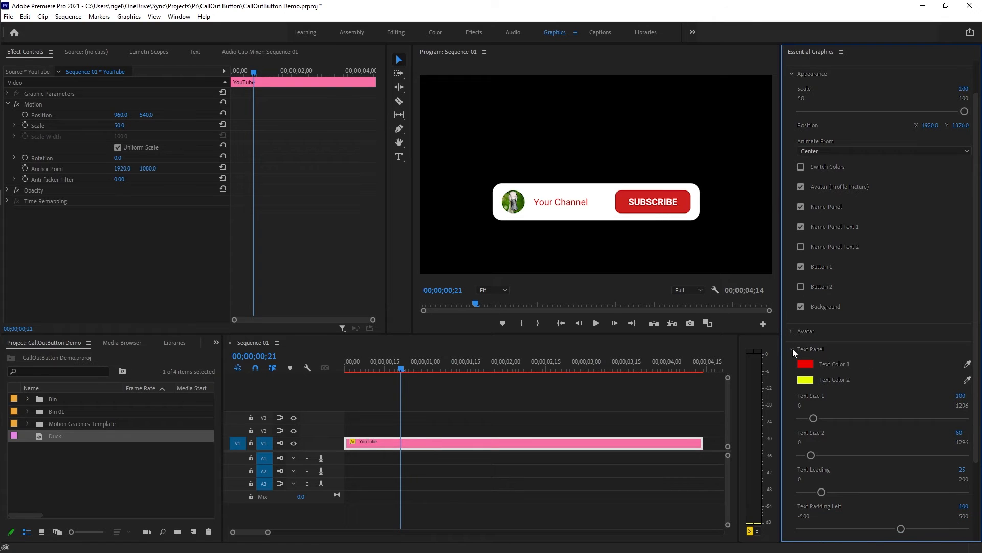
pyautogui.scroll(-1, 791, 346)
pyautogui.click(792, 339)
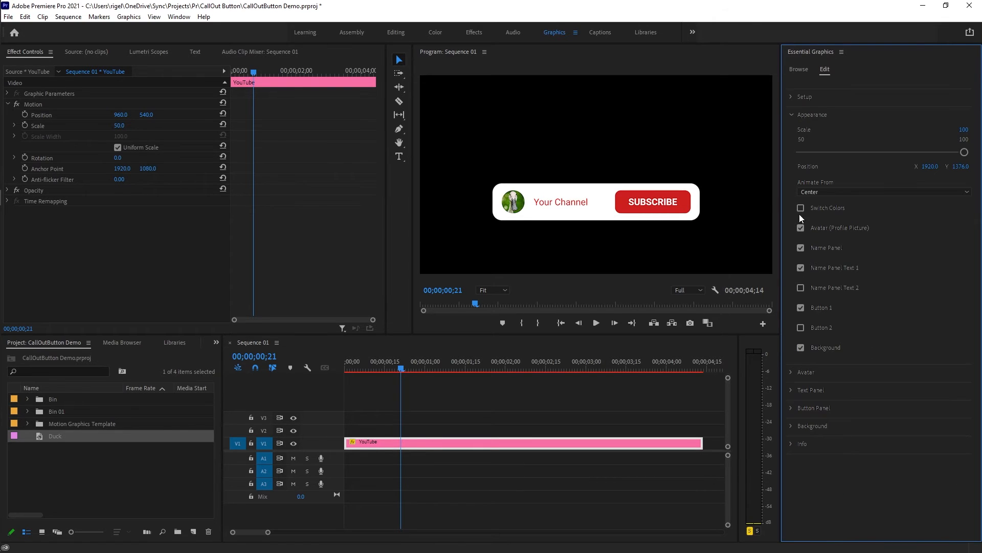
pyautogui.click(819, 255)
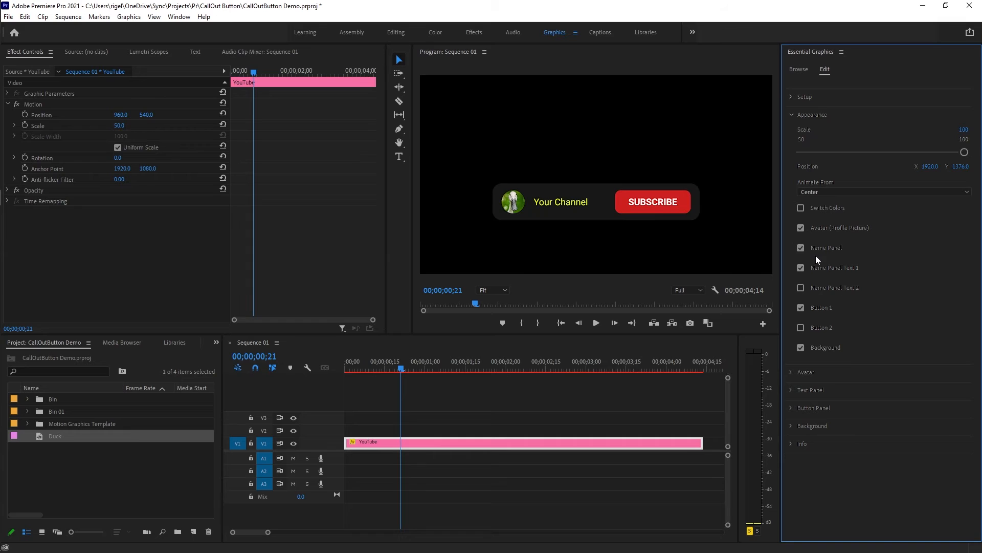
pyautogui.click(824, 251)
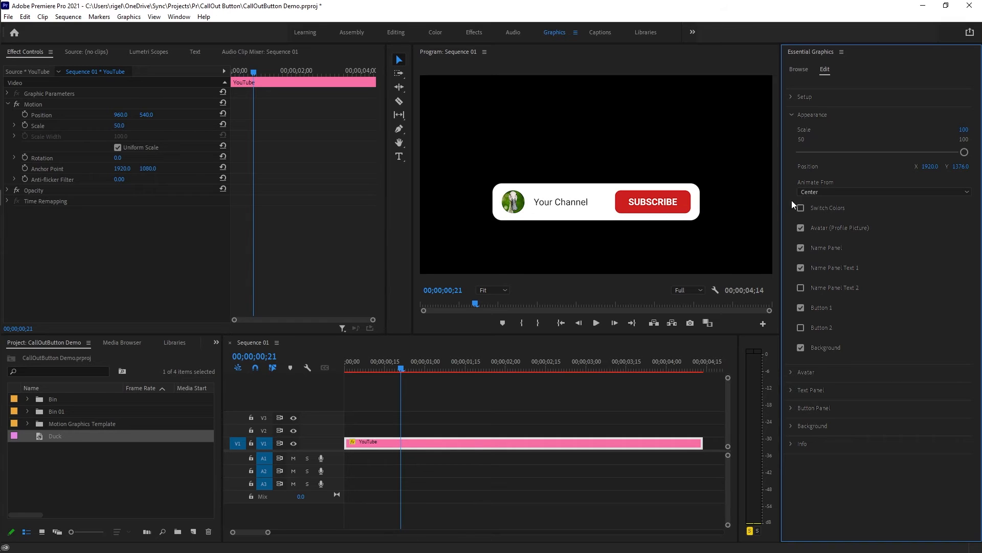
pyautogui.click(792, 114)
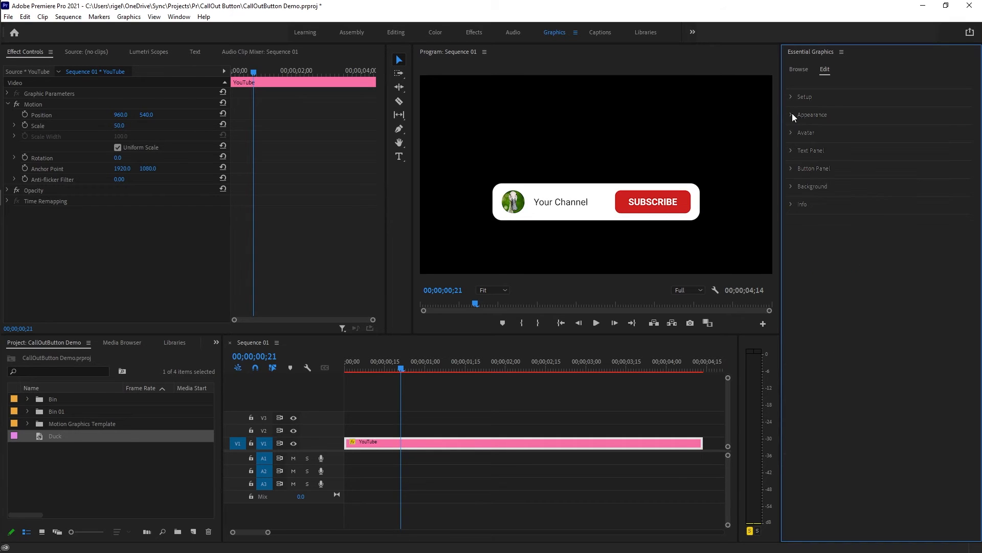
# Expand the Button Panel settings and scrub the timeline to 00;00;01;06, during the button's tap effect
pyautogui.click(791, 169)
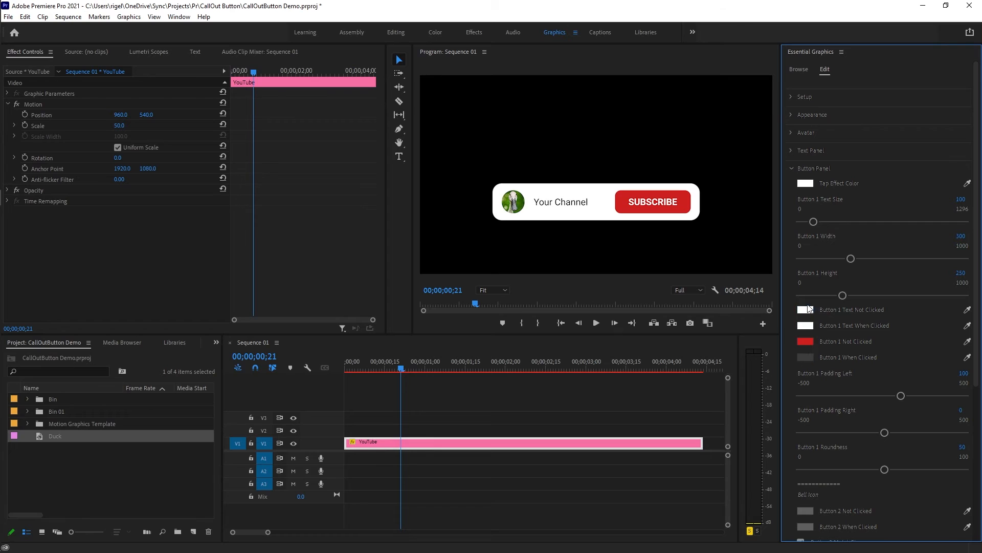
pyautogui.moveTo(400, 367); pyautogui.dragTo(407, 365)
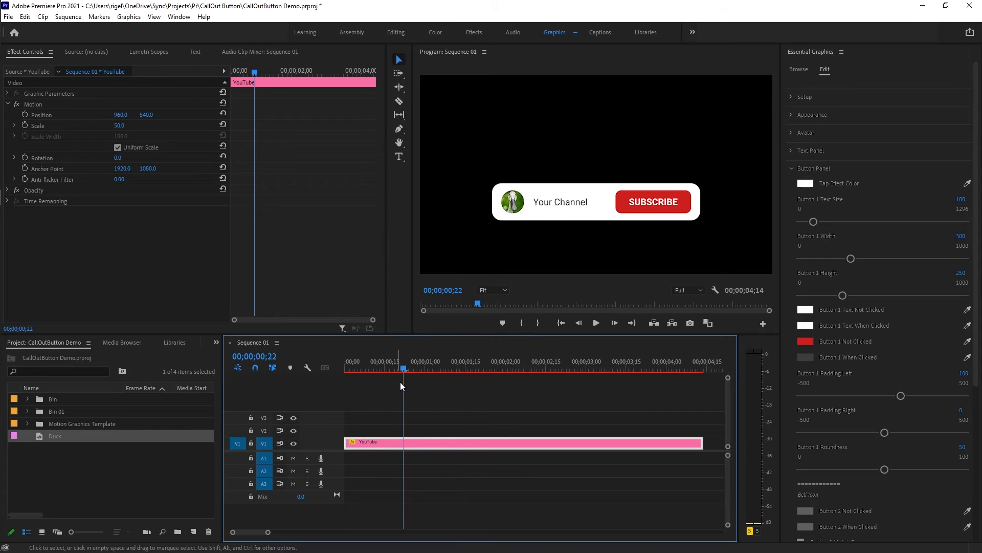
pyautogui.moveTo(403, 368); pyautogui.dragTo(446, 378)
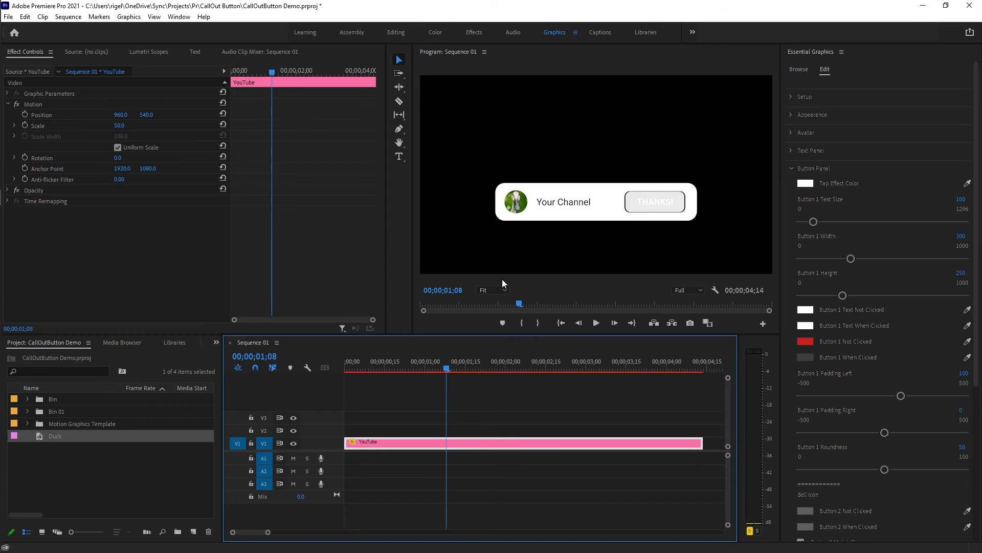
pyautogui.moveTo(449, 367); pyautogui.dragTo(442, 369)
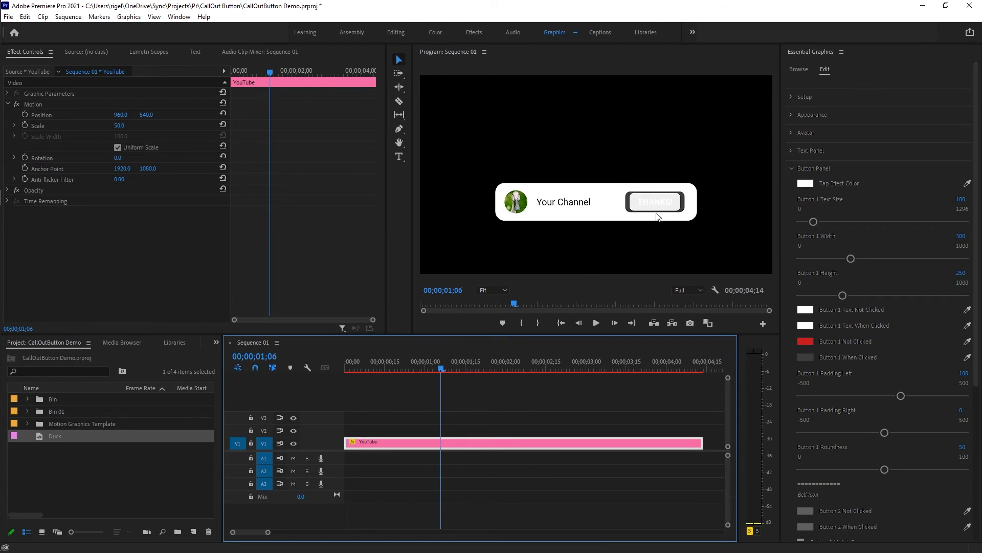
# Set the Tap Effect Color to a bright green and preview it by scrubbing to 00;00;01;18
pyautogui.click(805, 183)
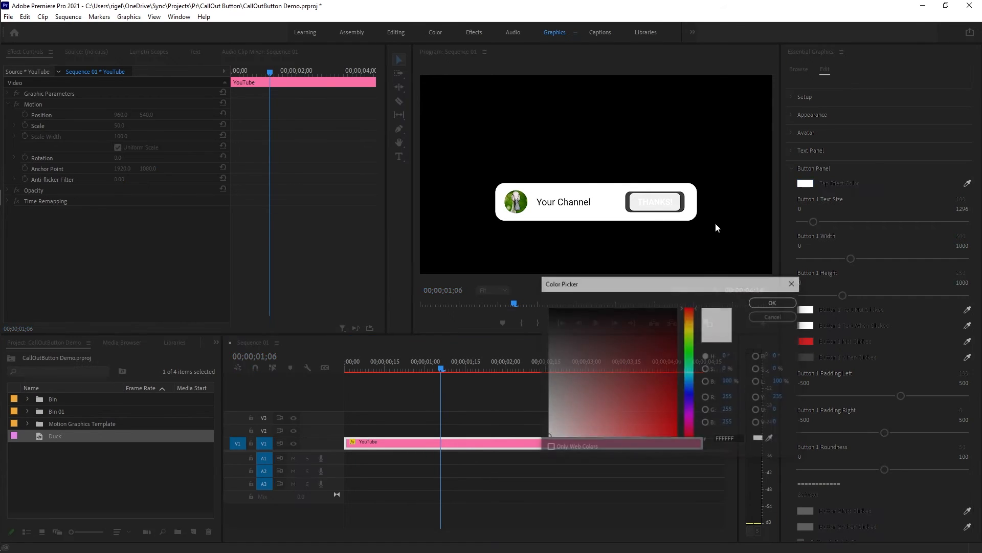
pyautogui.click(689, 354)
pyautogui.moveTo(670, 386); pyautogui.dragTo(677, 418)
pyautogui.click(776, 301)
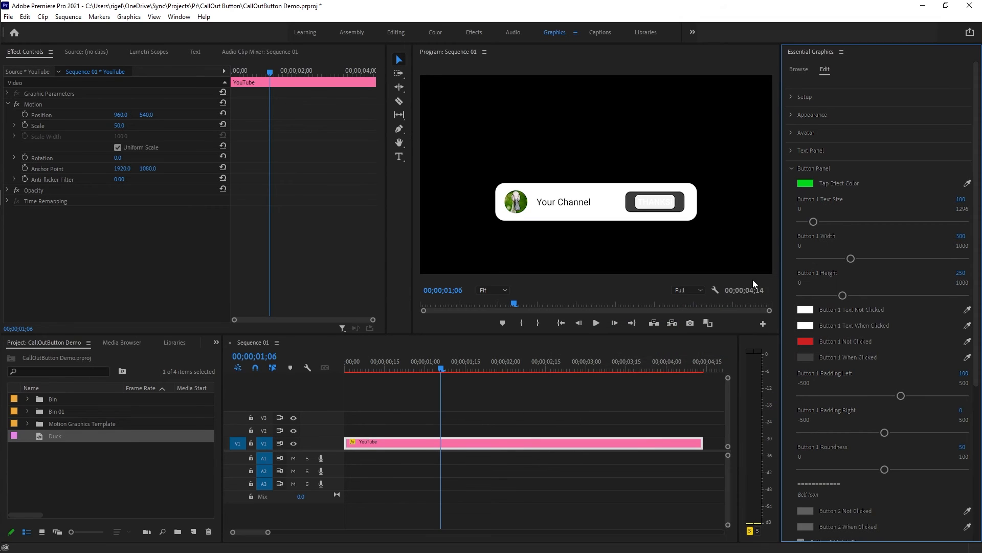
pyautogui.moveTo(438, 368); pyautogui.dragTo(473, 378)
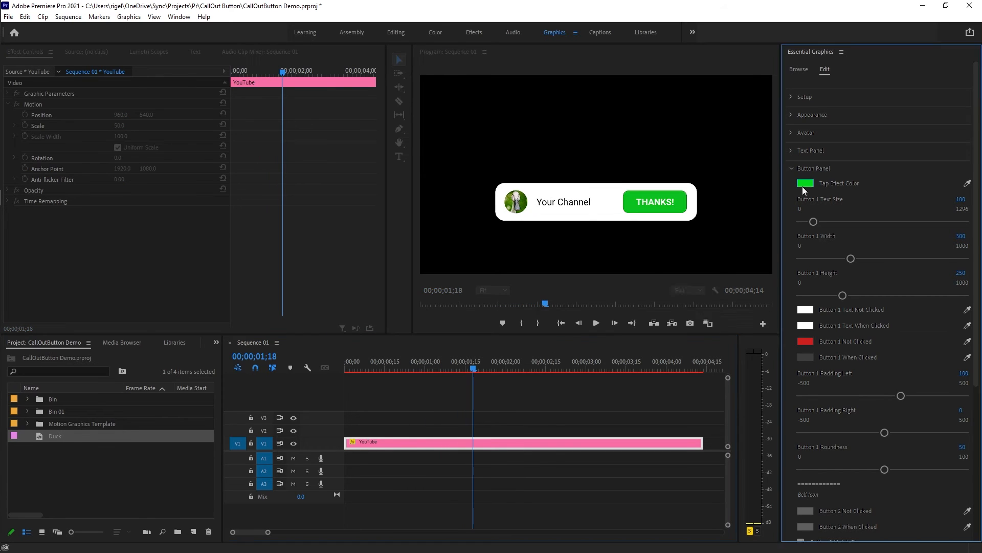
# Restore the Tap Effect Color to white and scrub through the button animation to 00;00;02;00
pyautogui.click(804, 184)
pyautogui.moveTo(555, 433); pyautogui.dragTo(505, 437)
pyautogui.click(772, 302)
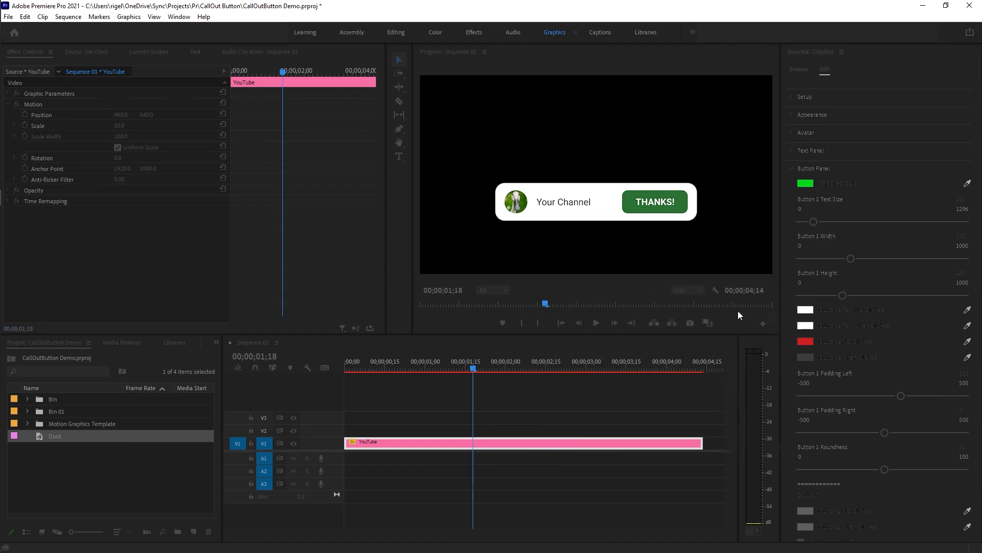
pyautogui.click(443, 364)
pyautogui.moveTo(443, 364); pyautogui.dragTo(506, 369)
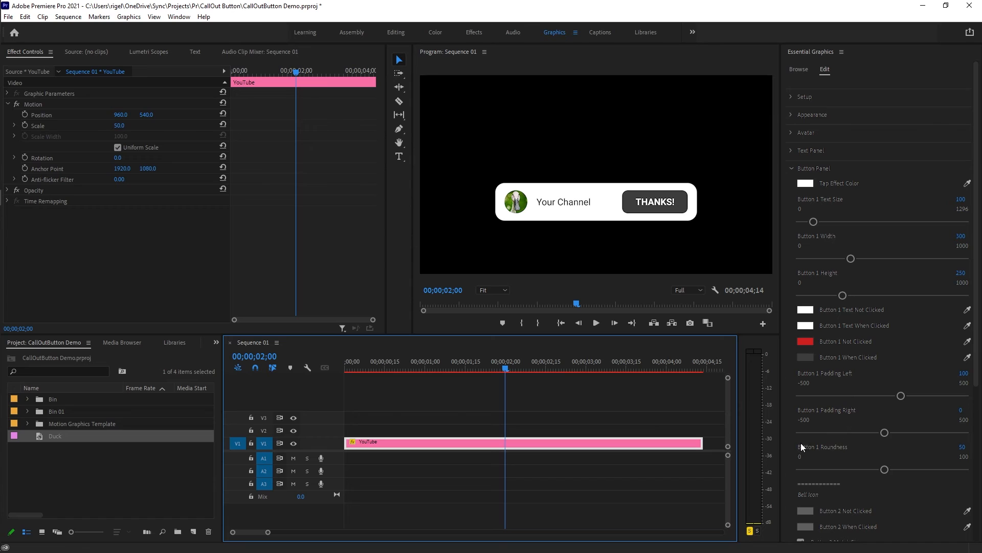
# Try a Button 1 Roundness of 100 and restore it to 50
pyautogui.click(849, 450)
pyautogui.moveTo(883, 470); pyautogui.dragTo(966, 470)
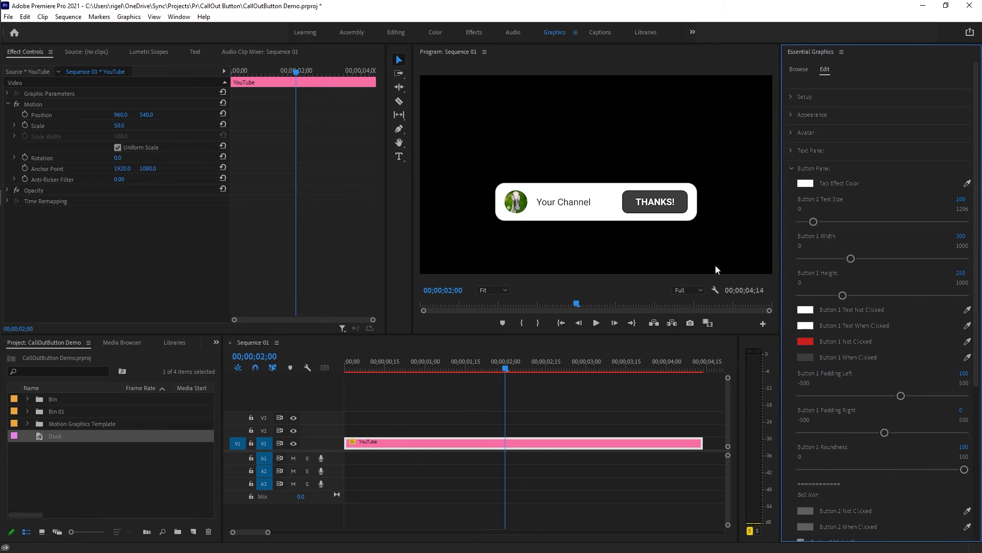
pyautogui.click(564, 391)
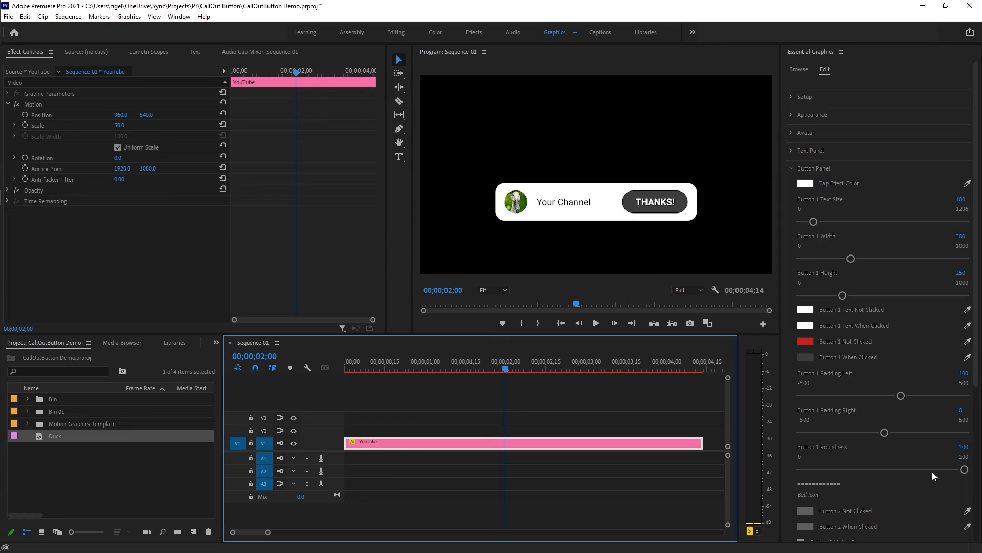
pyautogui.click(966, 447)
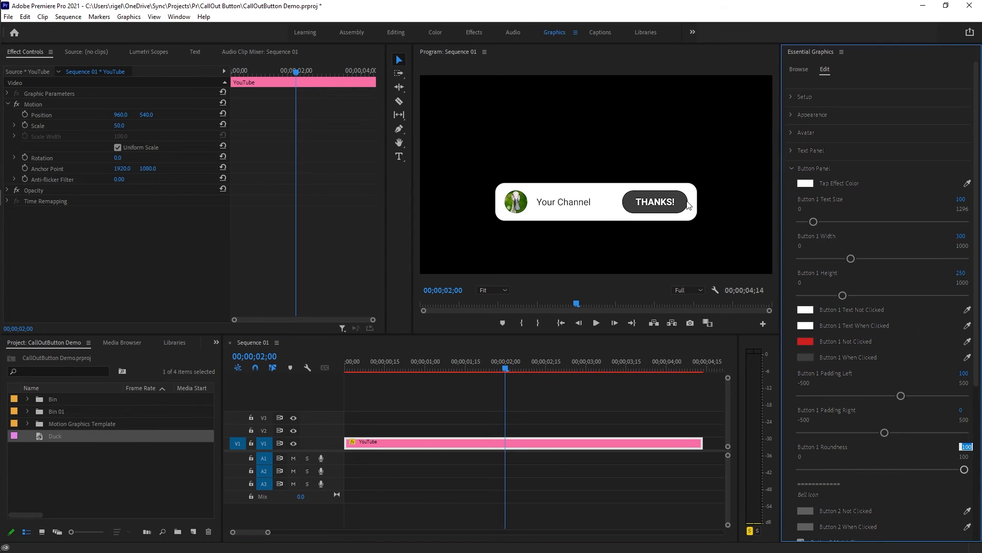
pyautogui.write('50')
pyautogui.press('Return')
# Enable Button 2 in the Appearance settings to add the bell icon, and review the Bell Icon options before collapsing the Button Panel
pyautogui.scroll(-4, 929, 504)
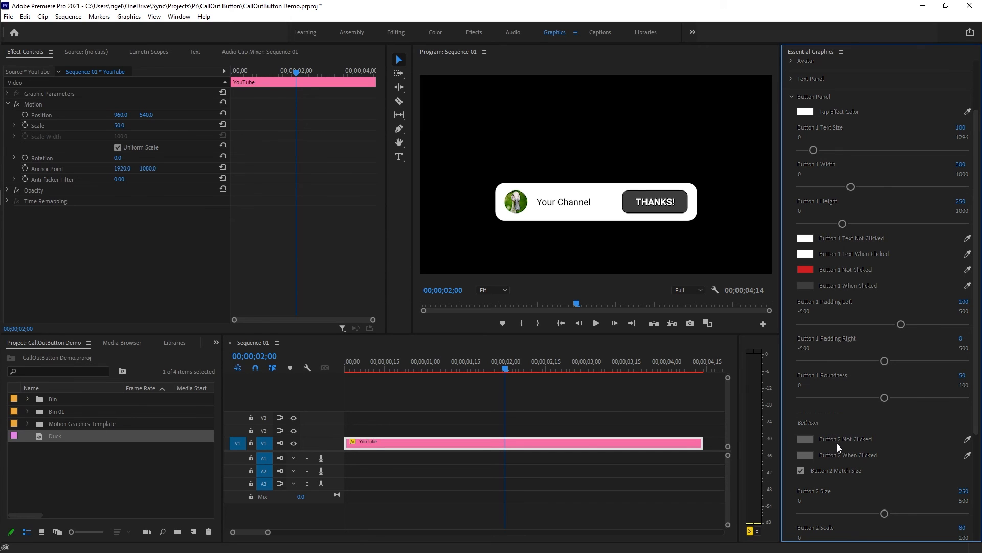
pyautogui.scroll(2, 830, 375)
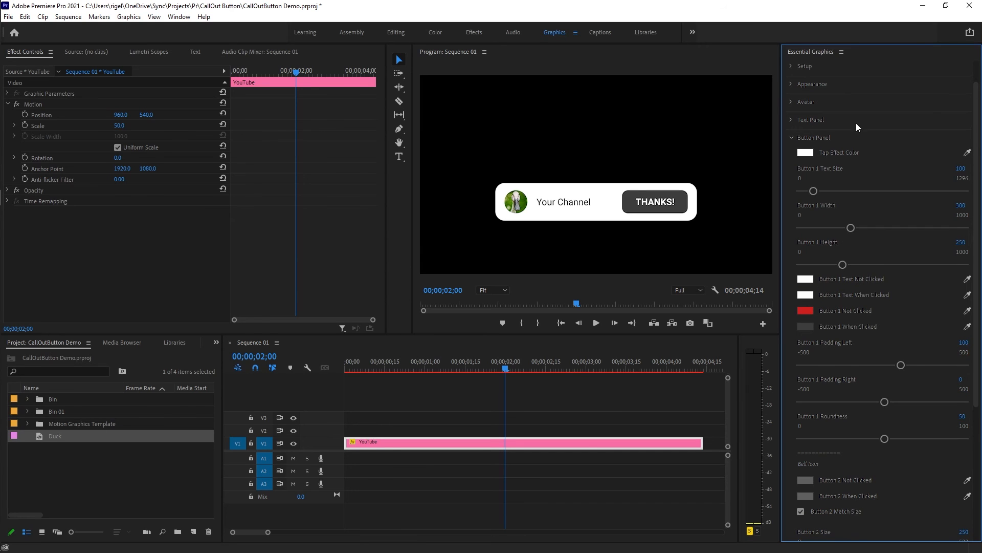
pyautogui.click(790, 84)
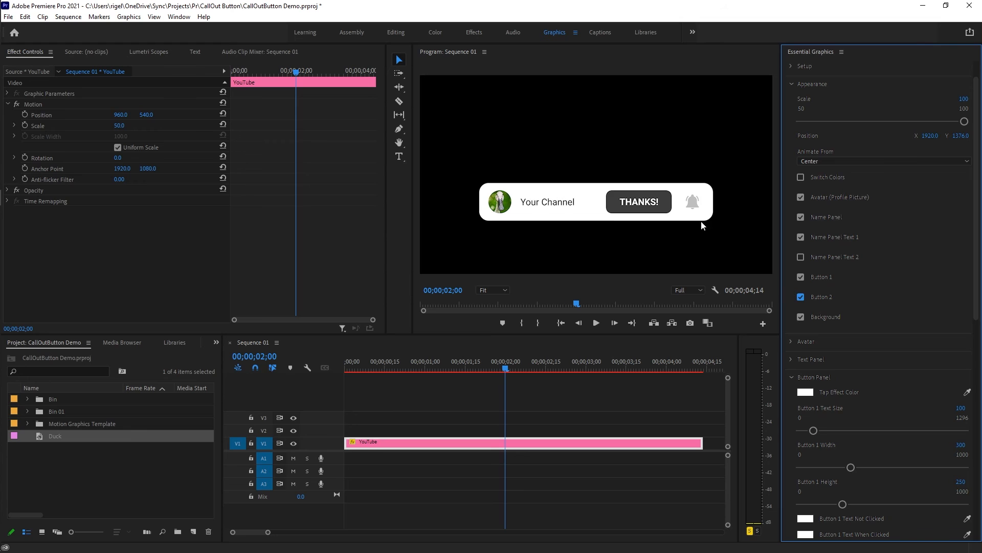
pyautogui.scroll(-1, 864, 367)
pyautogui.scroll(-10, 863, 368)
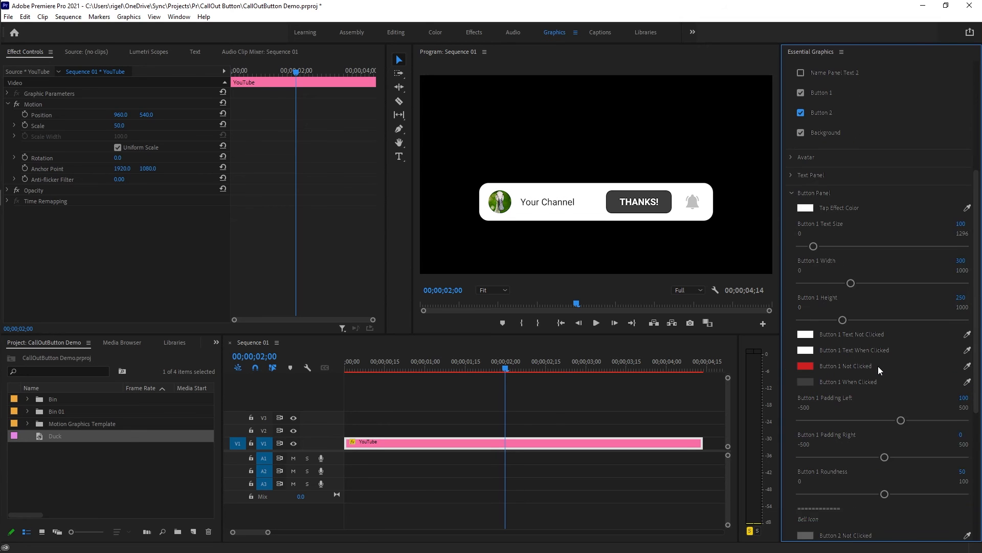
pyautogui.scroll(-3, 888, 423)
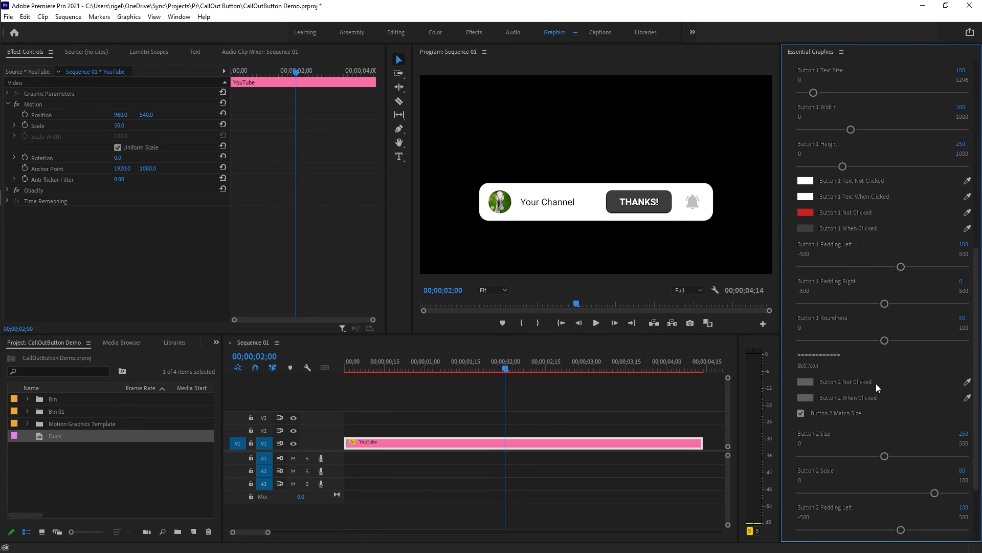
pyautogui.scroll(2, 854, 368)
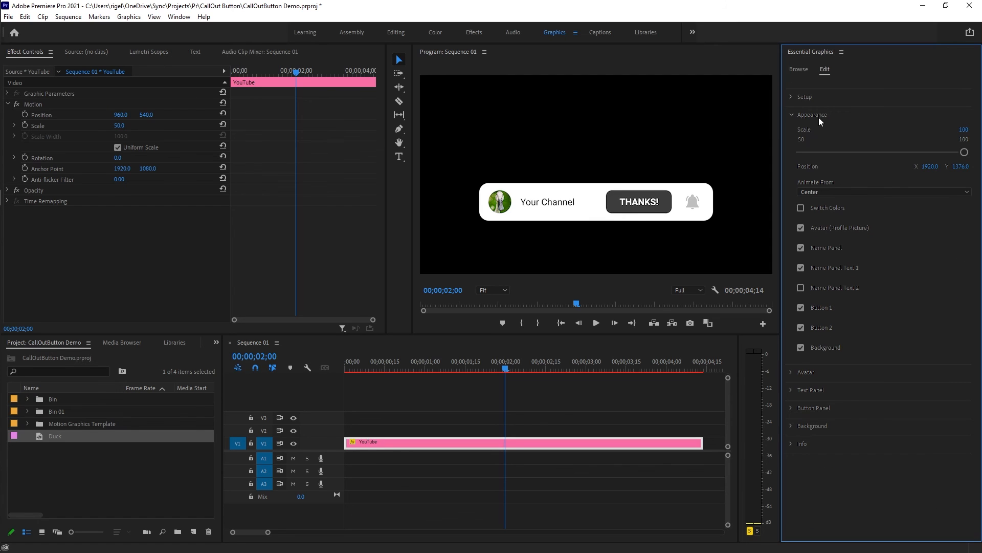
# Preview the callout with the bell icon at 00;00;01;16 and 00;00;01;01, and collapse the Appearance settings
pyautogui.click(468, 364)
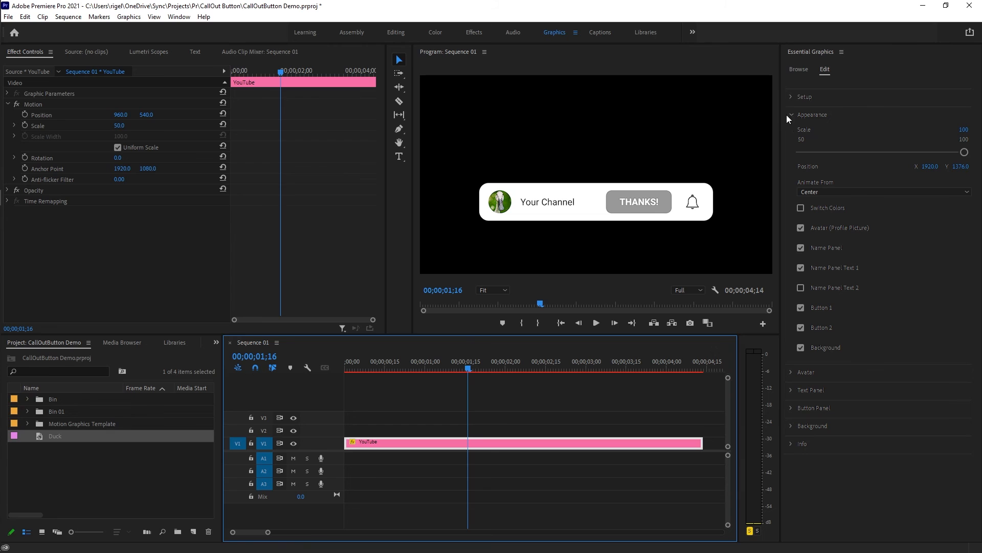
pyautogui.click(427, 362)
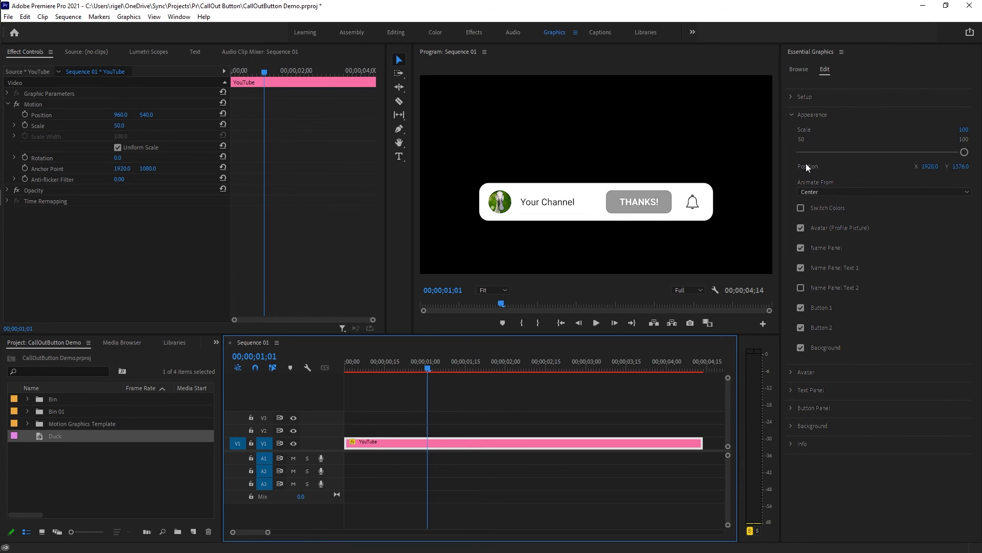
pyautogui.click(792, 115)
# Expand the Setup settings to check the font choices for Text 1, and collapse them again
pyautogui.click(790, 96)
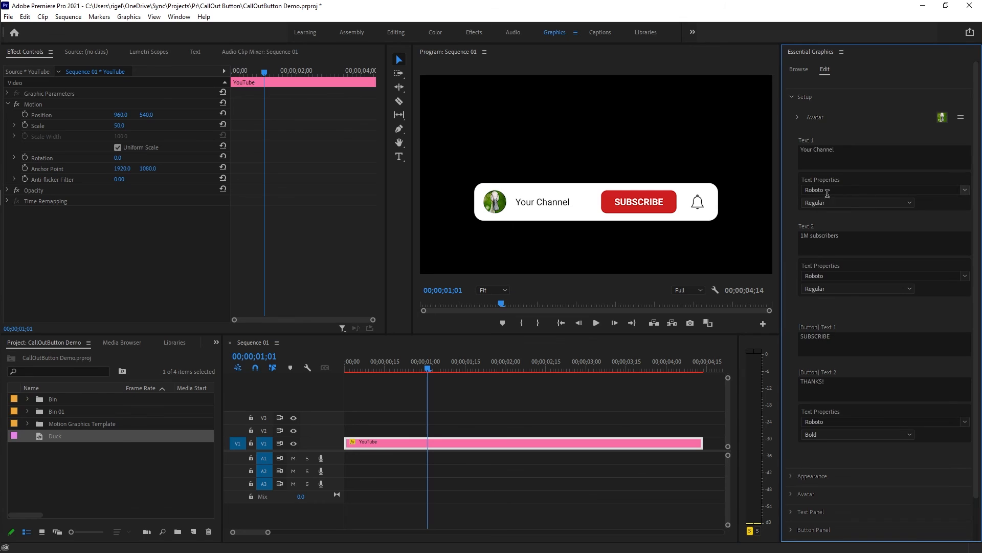
pyautogui.click(966, 190)
pyautogui.click(784, 228)
pyautogui.click(792, 95)
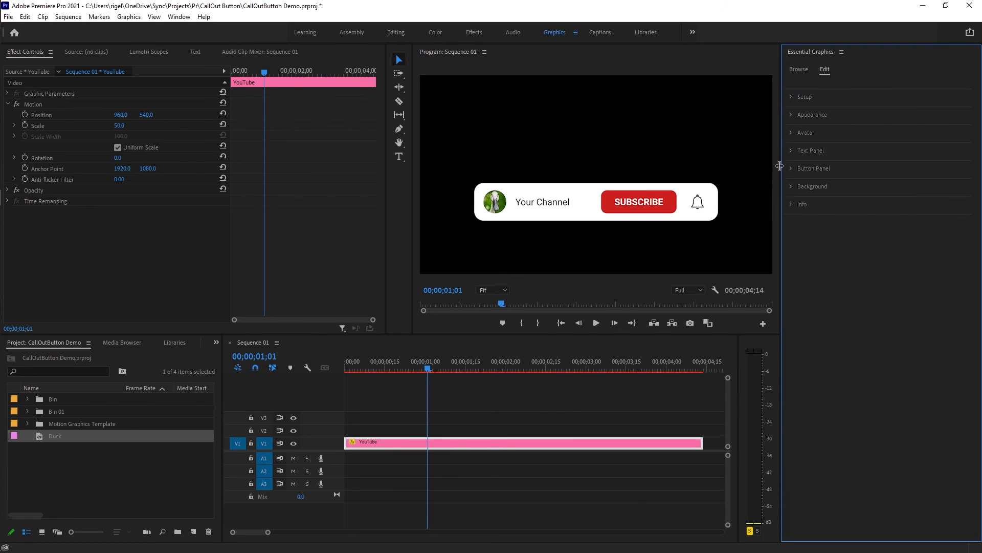
# Set the callout's BG Roundness to 100 and check the BG Color 1 color choices, collapsing the Background settings when done
pyautogui.click(791, 186)
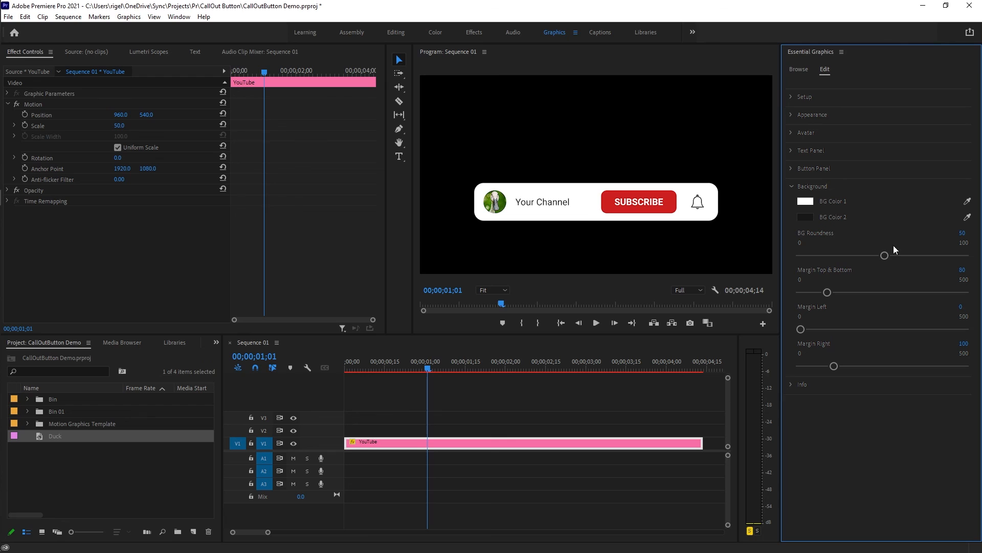
pyautogui.moveTo(882, 255); pyautogui.dragTo(965, 255)
pyautogui.click(805, 202)
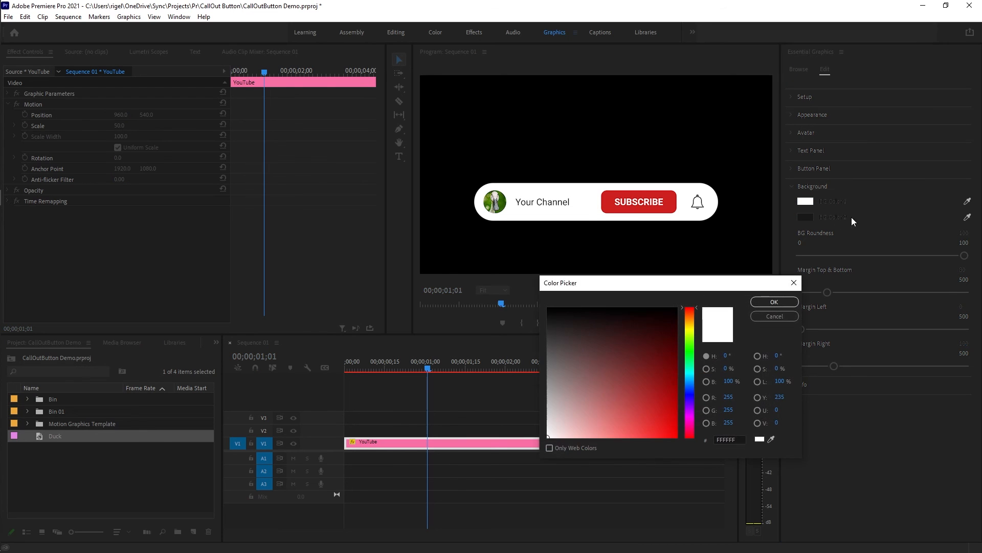
pyautogui.click(796, 316)
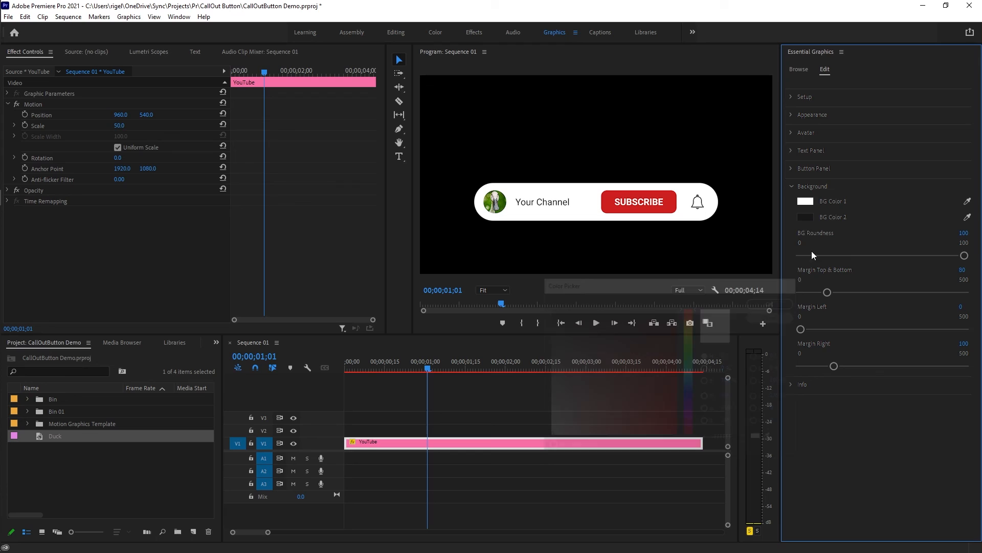
pyautogui.click(792, 187)
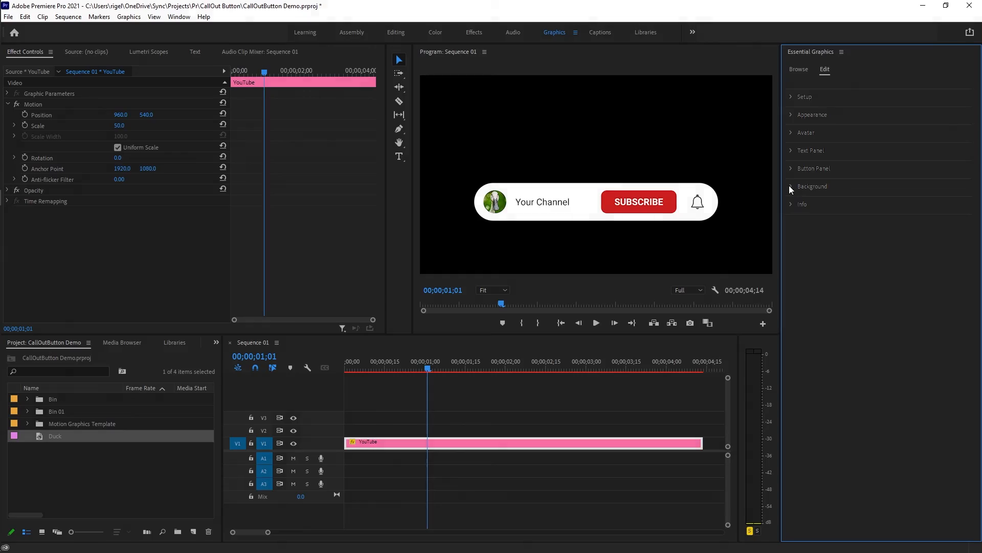